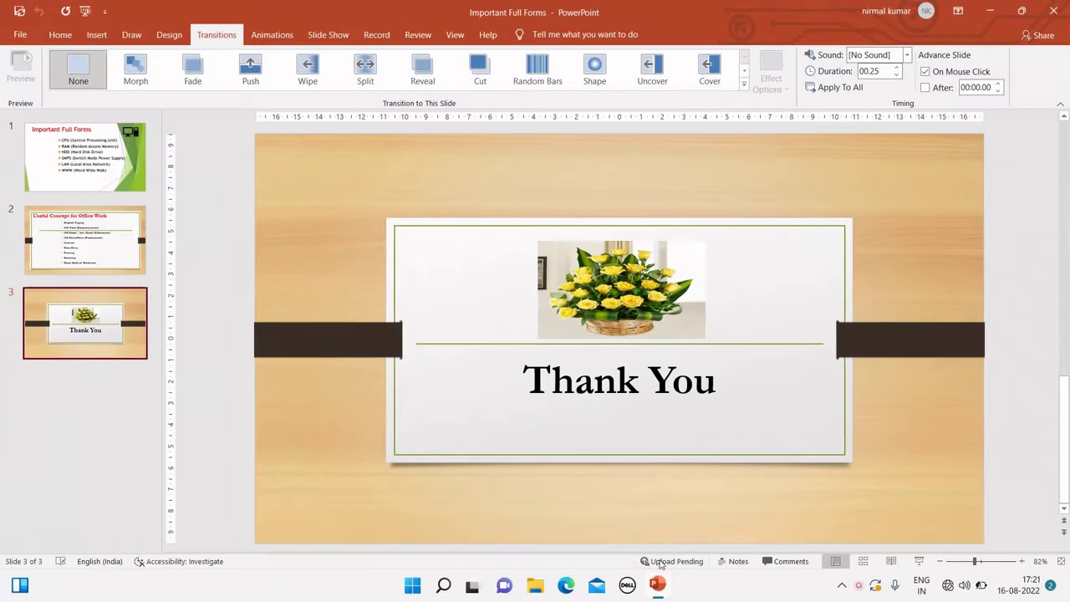
Step through the deck and return to slide 1's list of computer abbreviations.
key(Up)
key(Up)
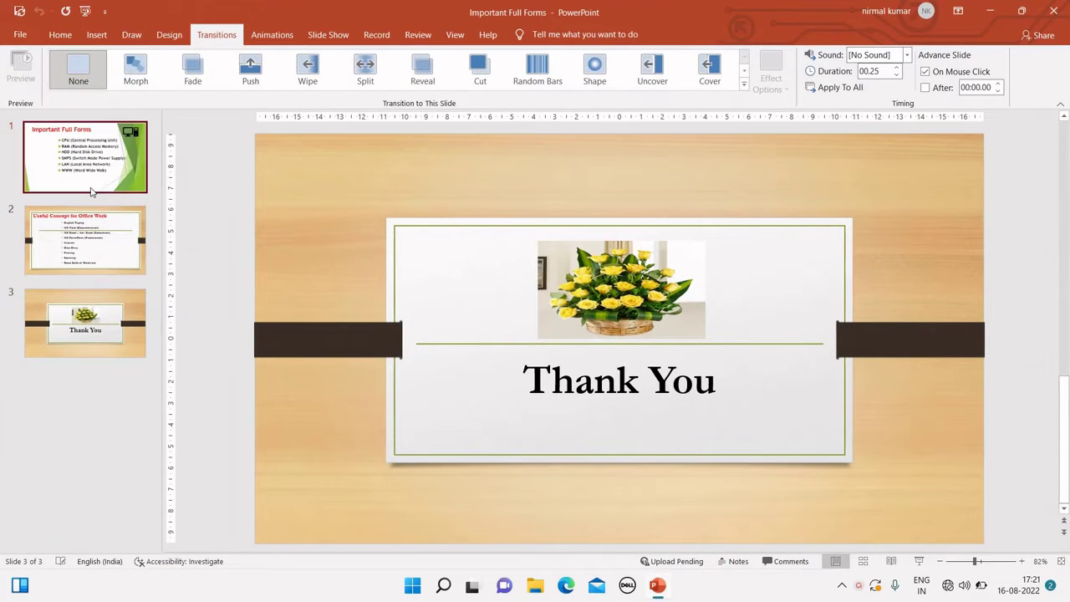
key(Down)
key(Down)
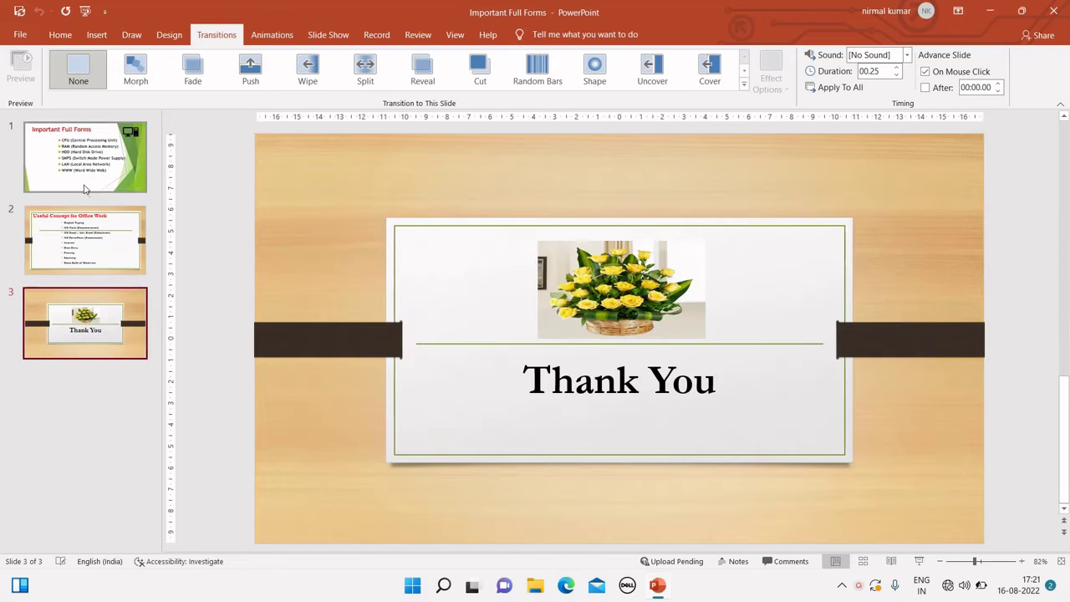
click(86, 189)
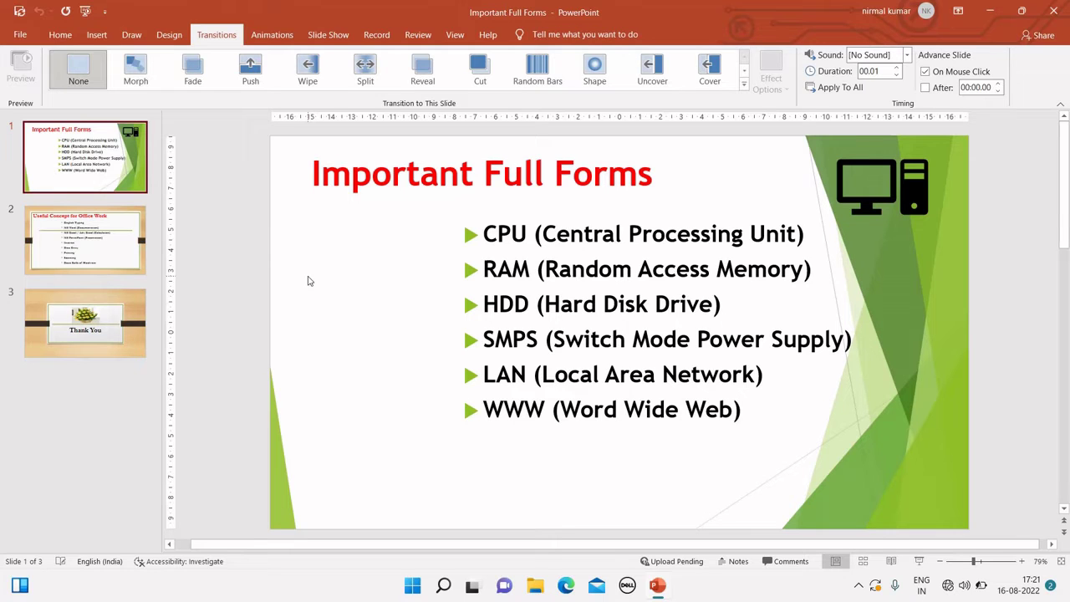
key(F5)
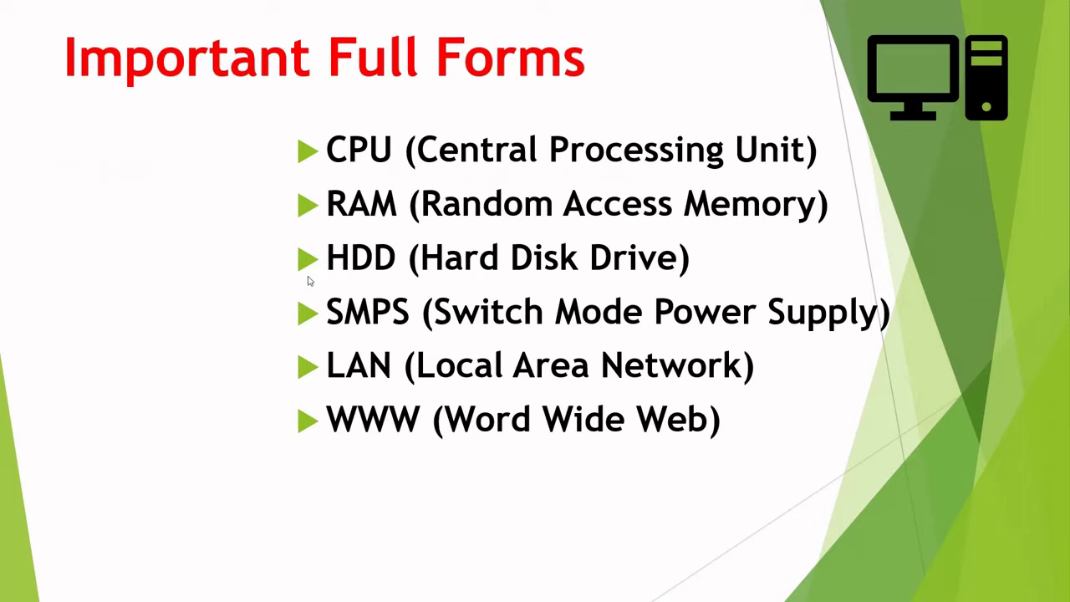
click(307, 281)
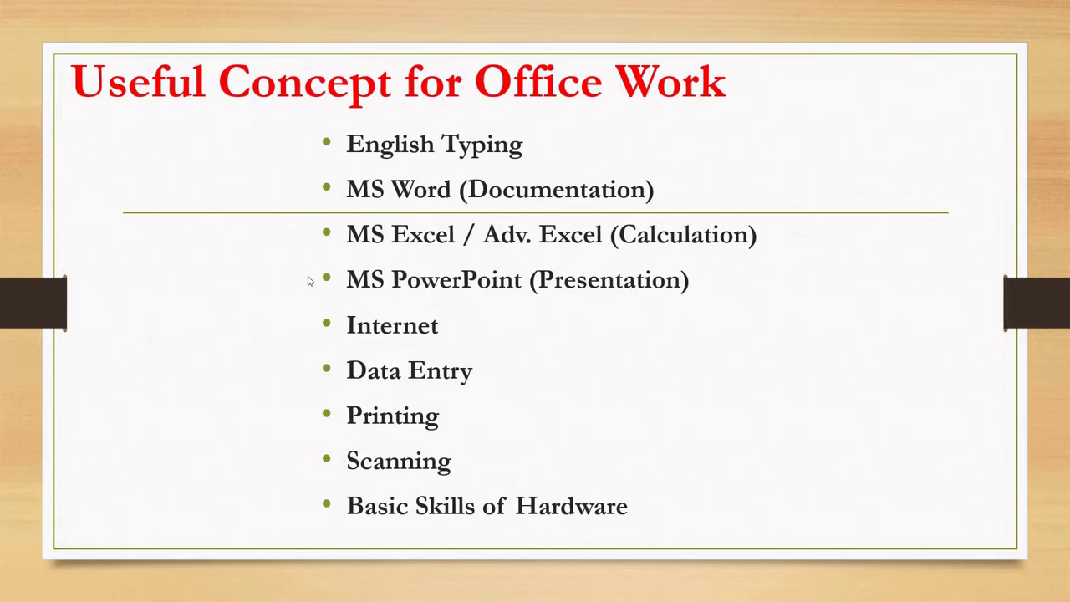
click(308, 280)
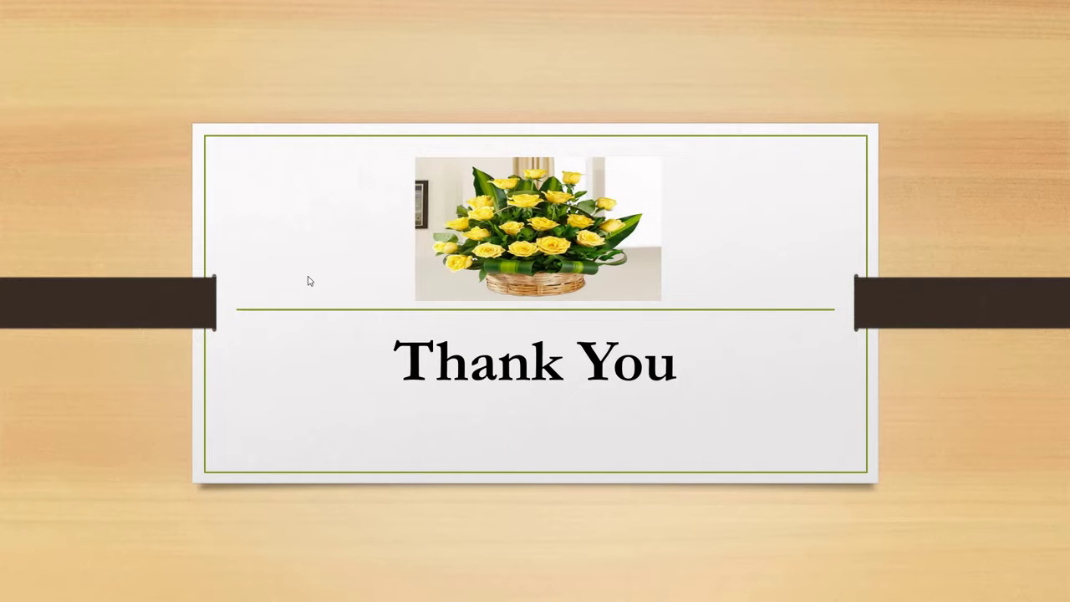
click(308, 281)
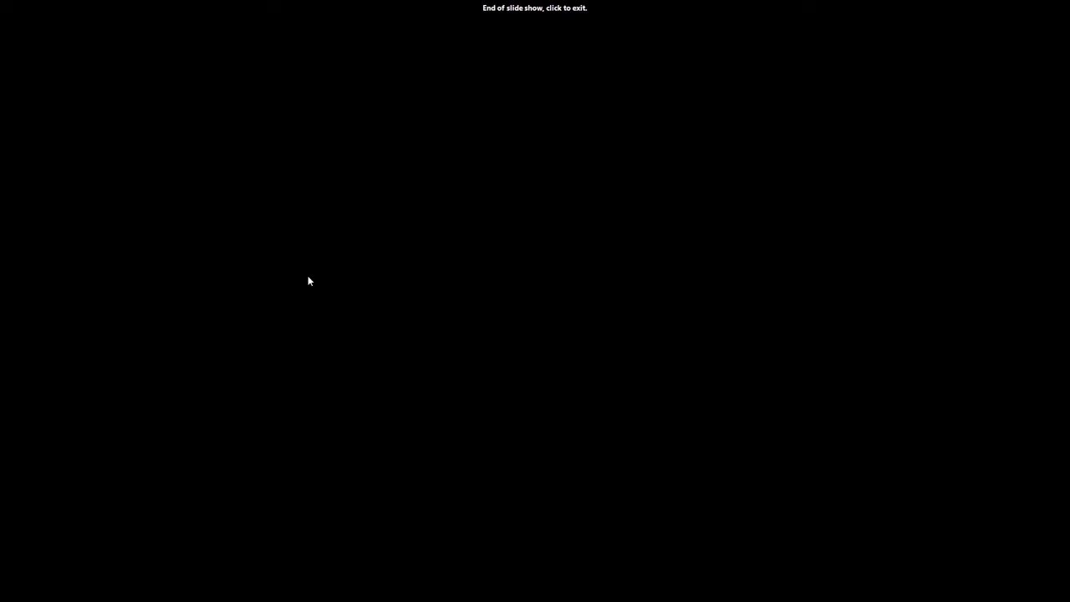
click(308, 280)
click(74, 186)
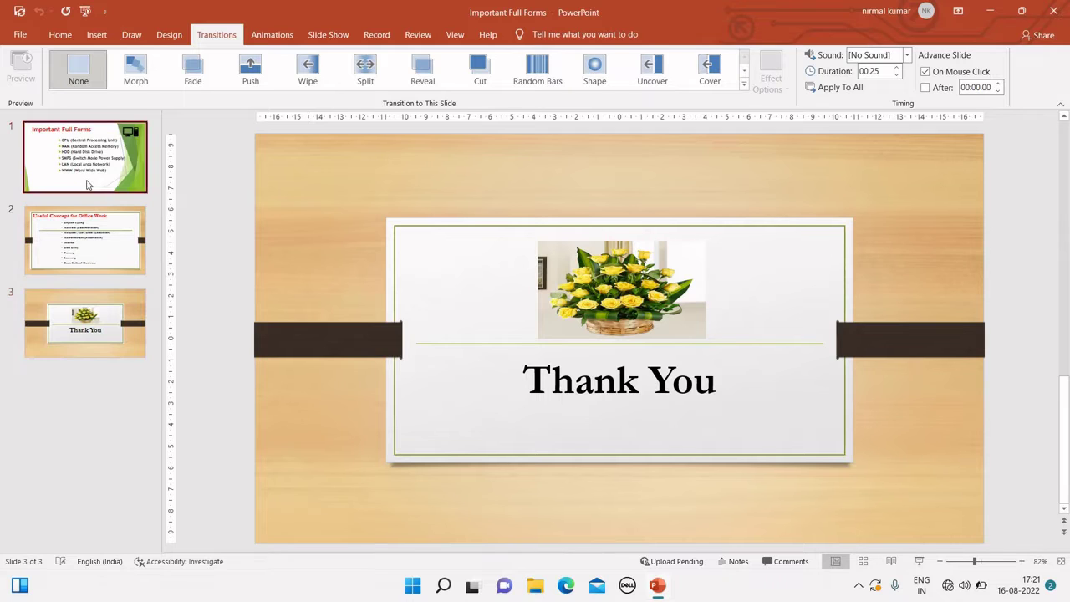
click(83, 243)
click(92, 351)
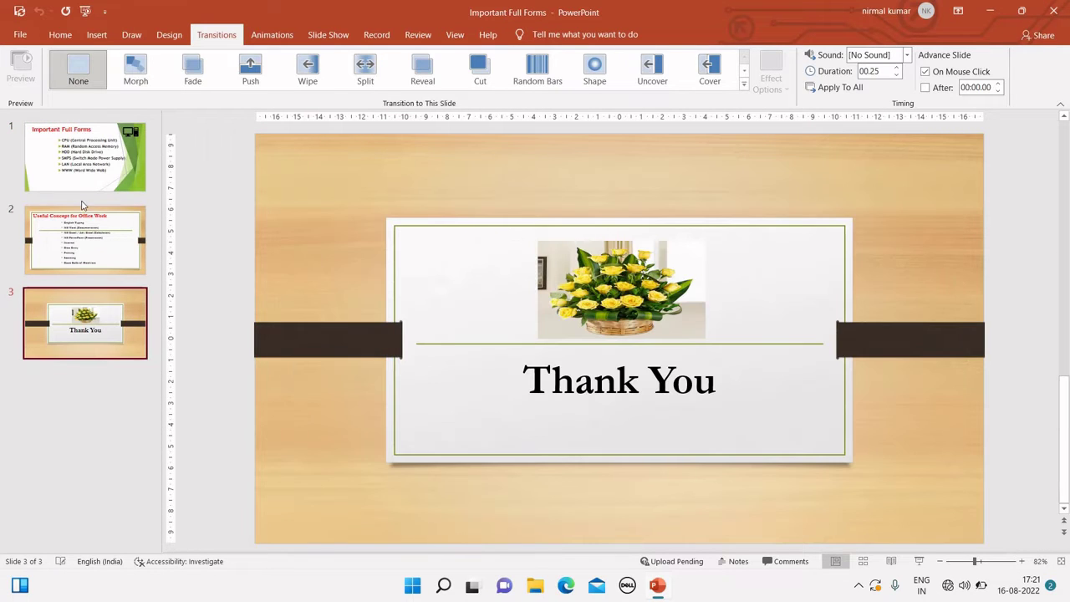
click(84, 175)
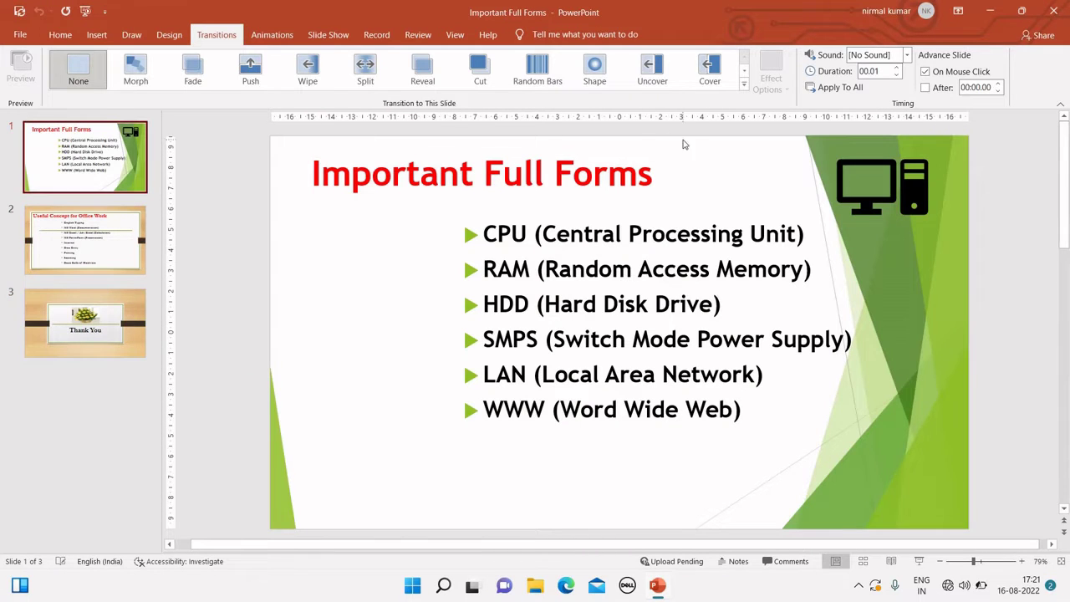
Give all three slides a 1.40-second Ripple transition that advances automatically after 00:00.00.
click(743, 85)
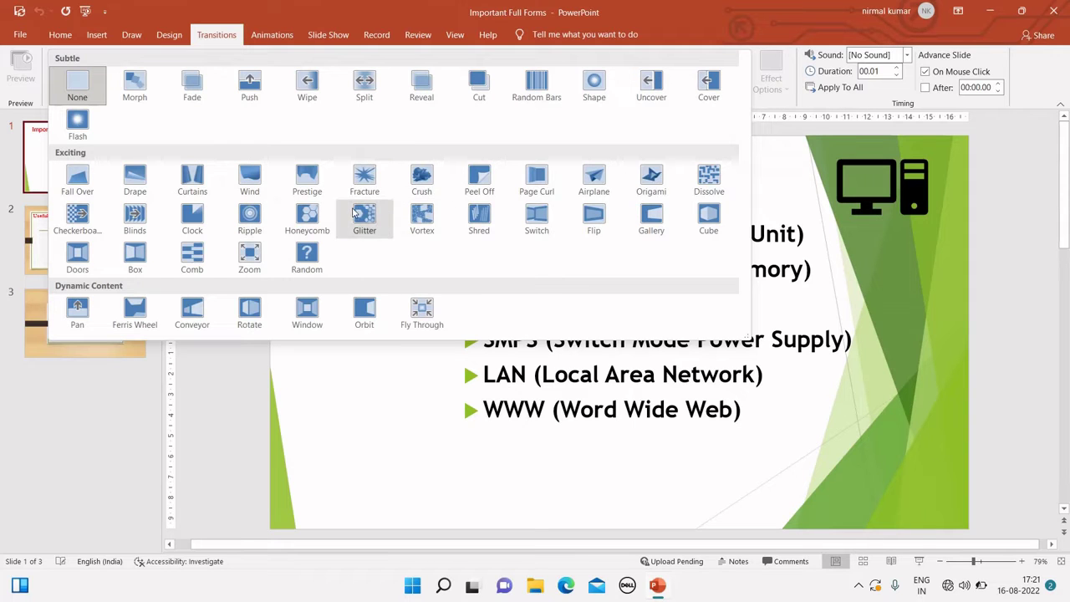
click(261, 234)
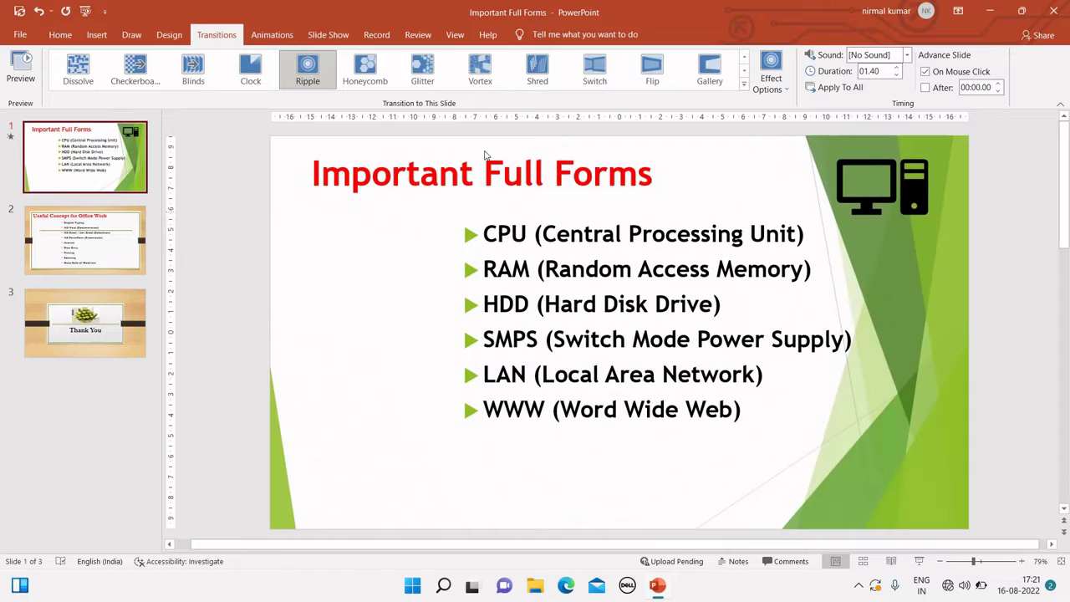
click(831, 90)
click(925, 72)
click(816, 92)
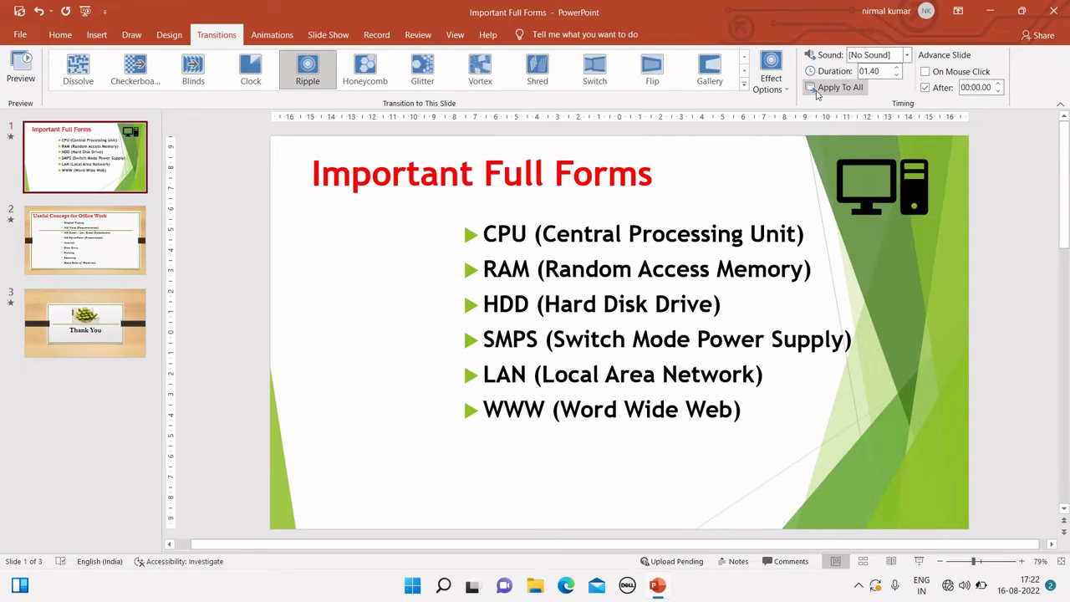
Play the slide show from the start and exit it at the end screen.
click(919, 561)
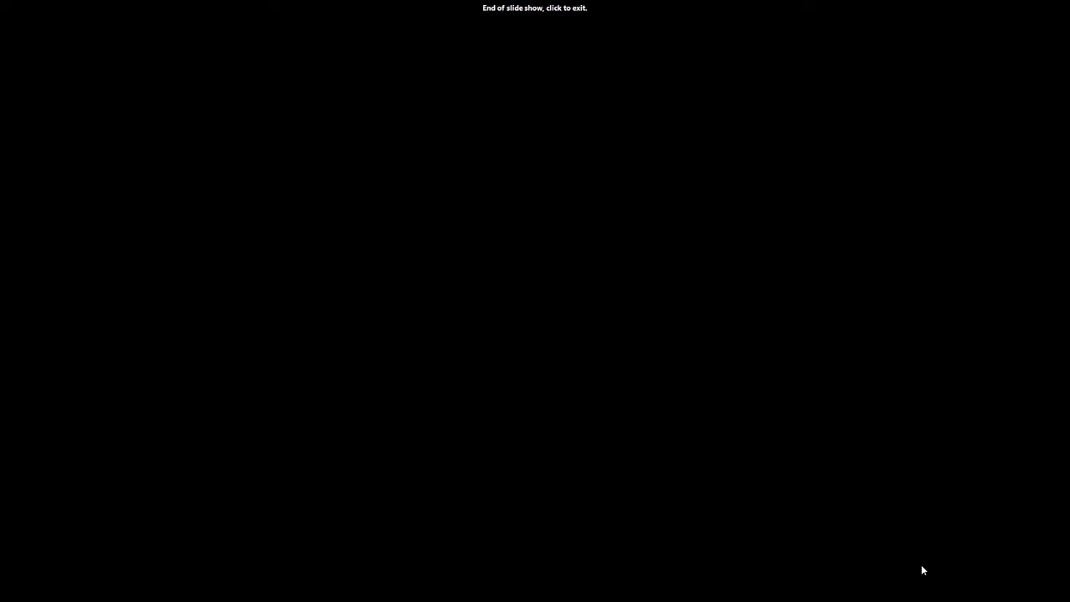
click(923, 570)
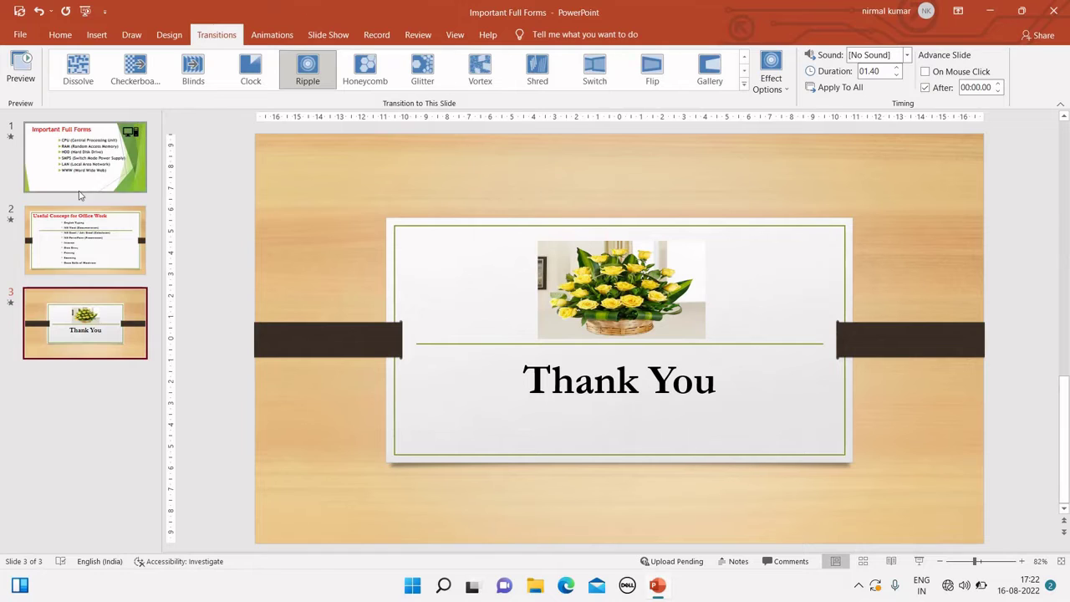
Select slide 1's title and expand the full Animations effects gallery.
click(105, 186)
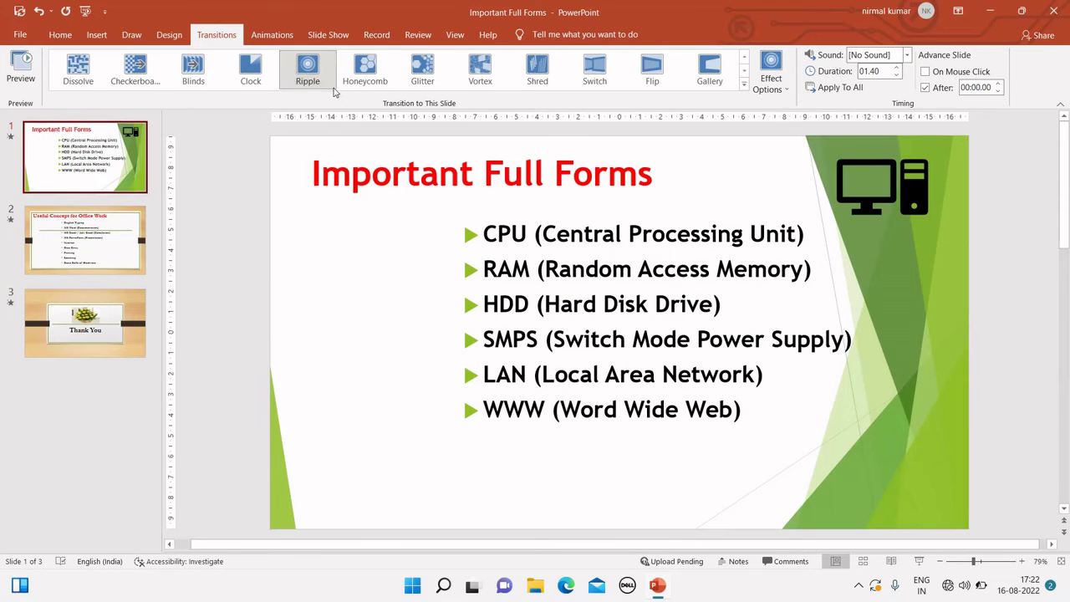
click(272, 35)
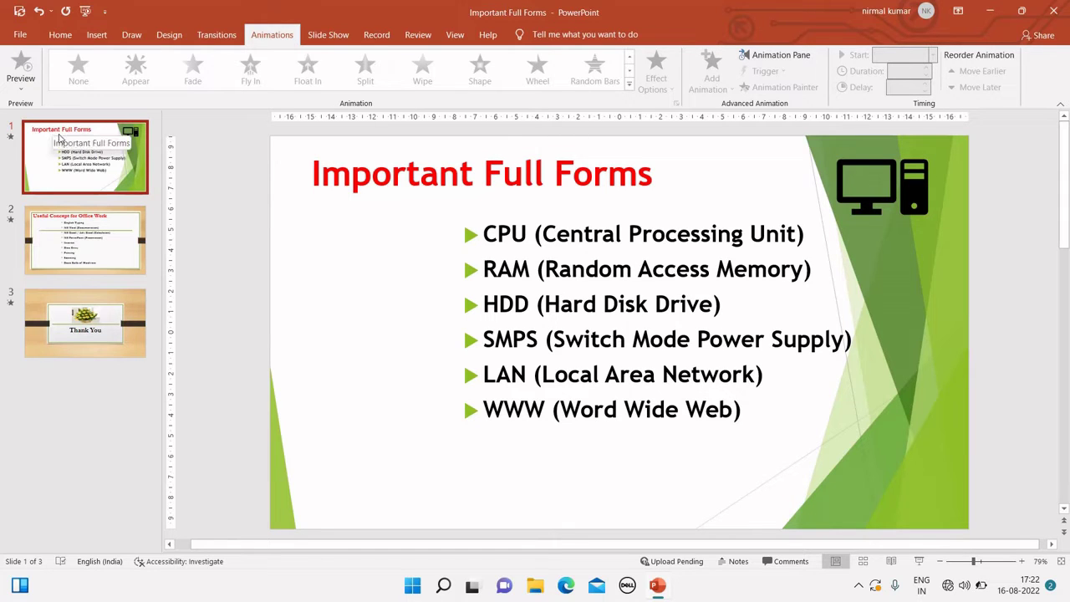
click(459, 151)
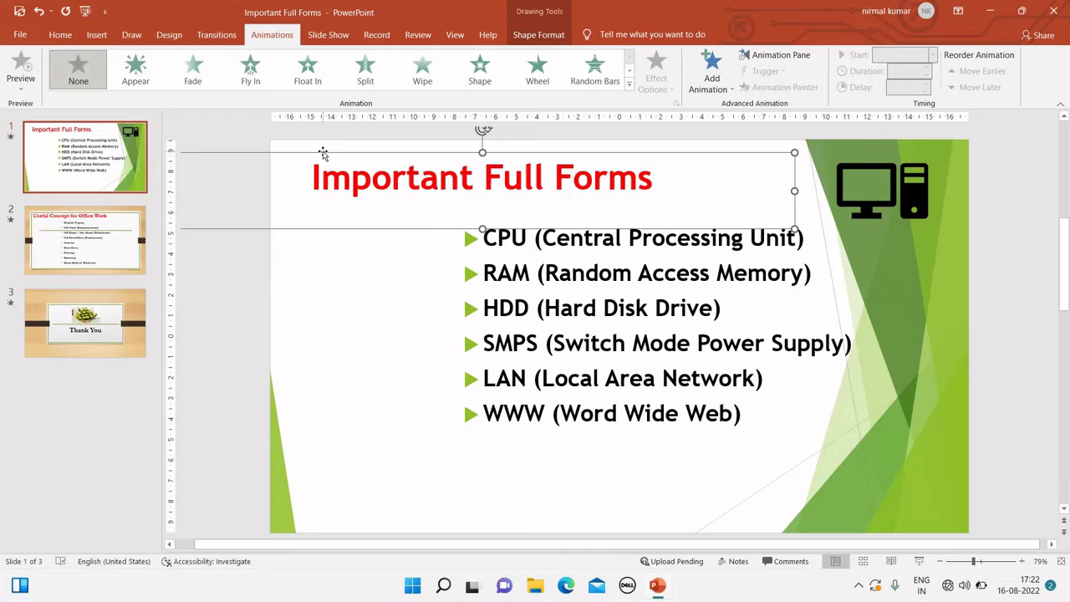
click(631, 86)
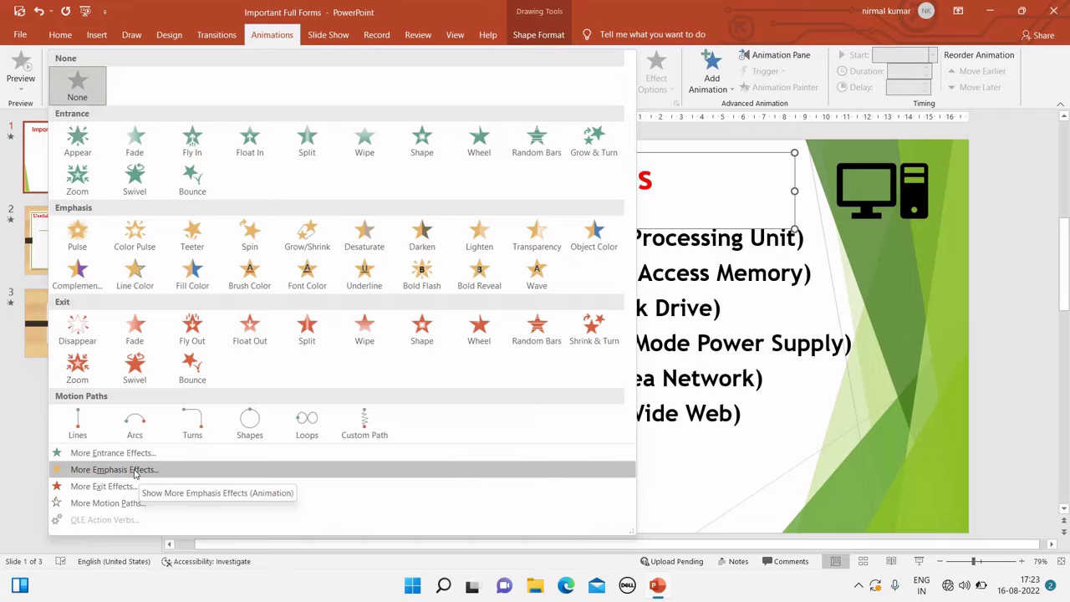
Preview Spin, Font Color, Line Color and Brush Color, then apply Grow/Shrink emphasis to the title.
click(134, 471)
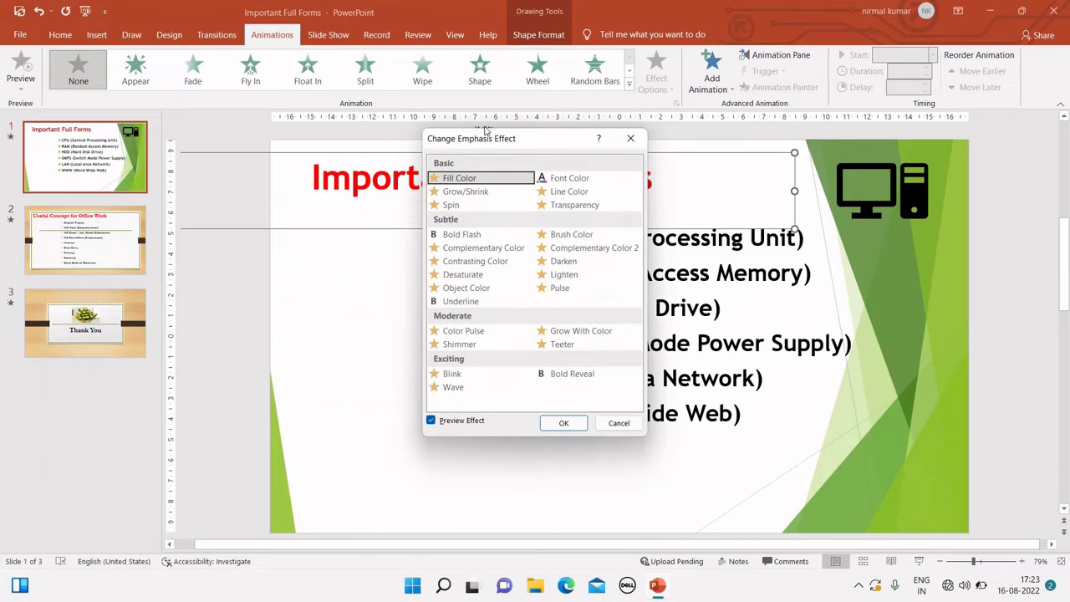
drag(493, 142, 796, 177)
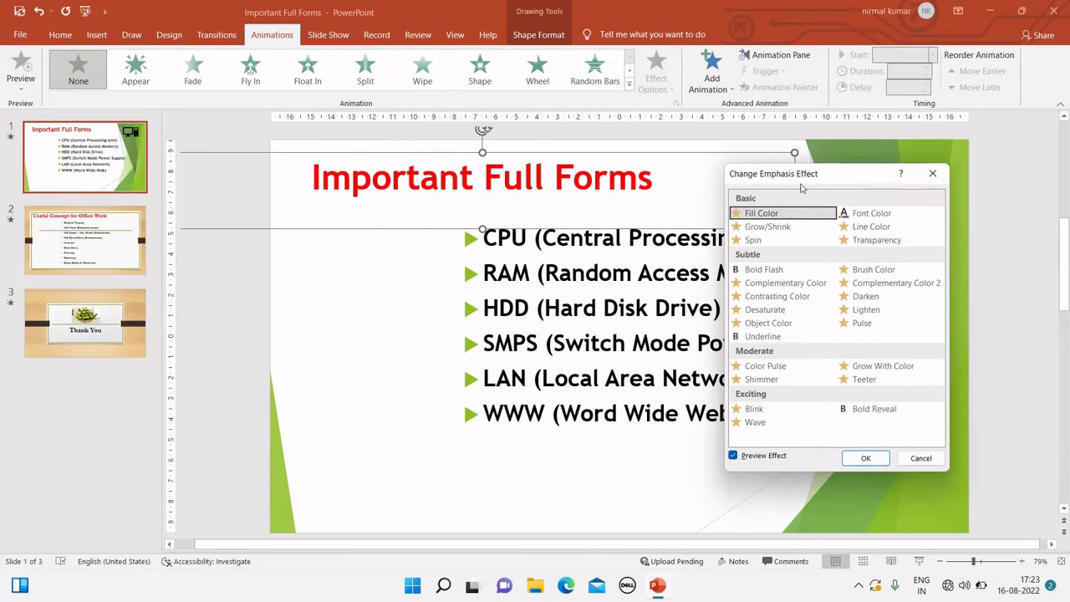
click(766, 235)
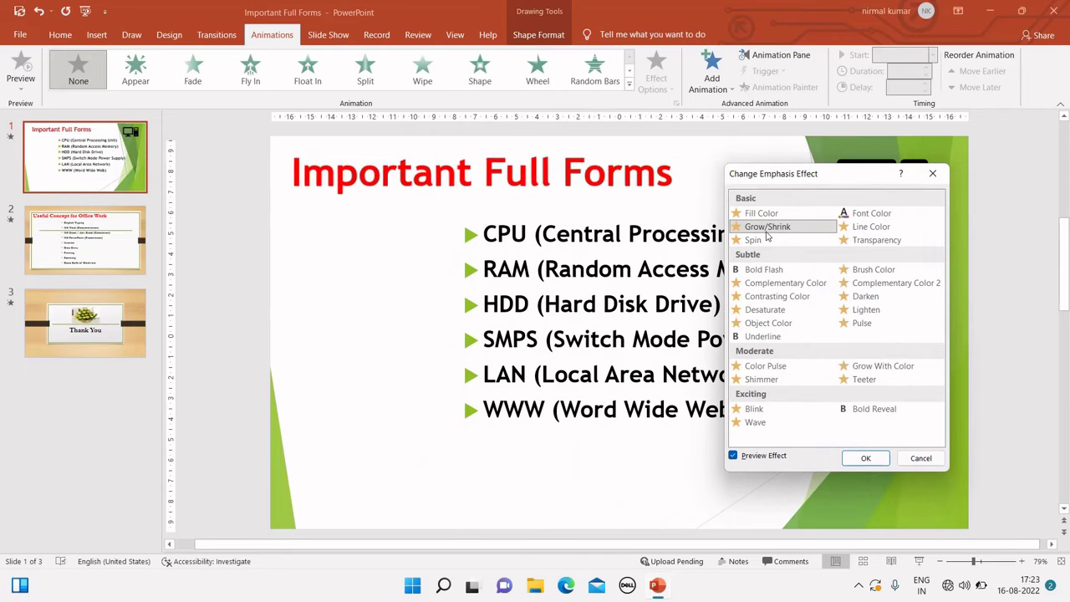
click(761, 242)
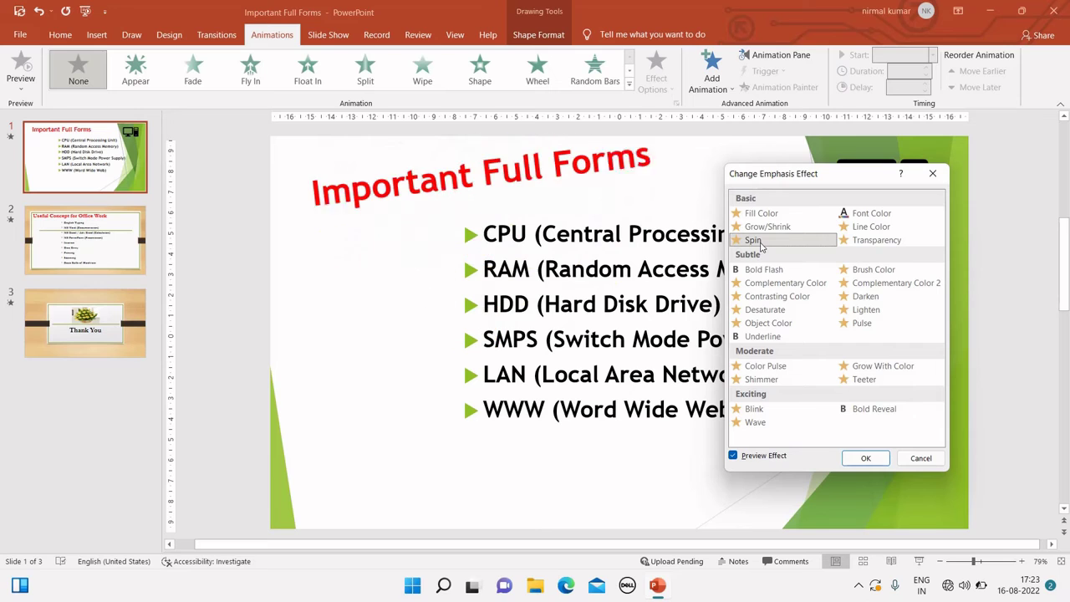
click(854, 218)
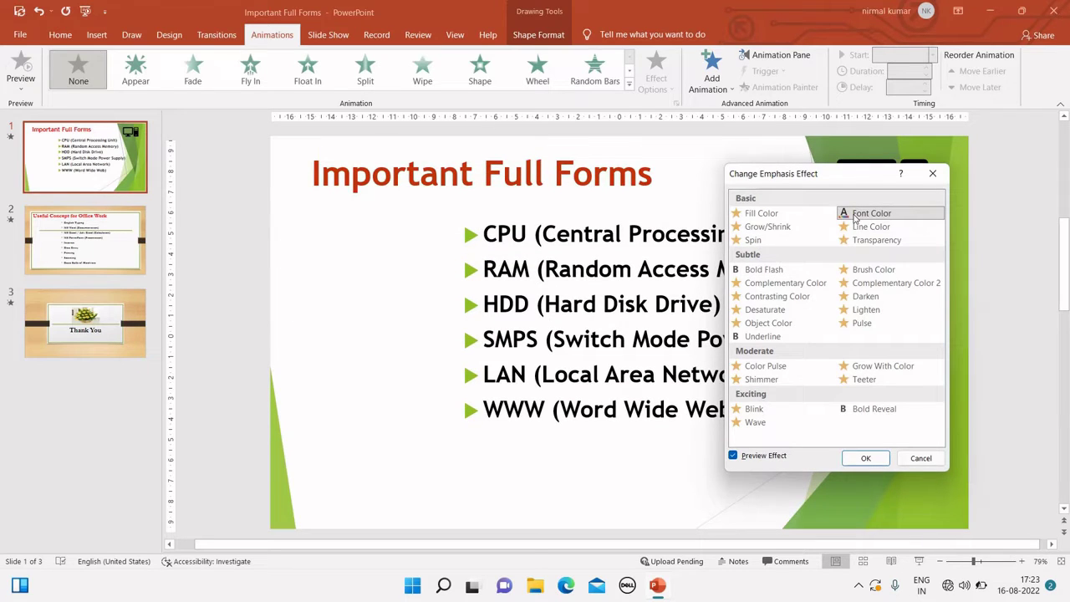
click(865, 226)
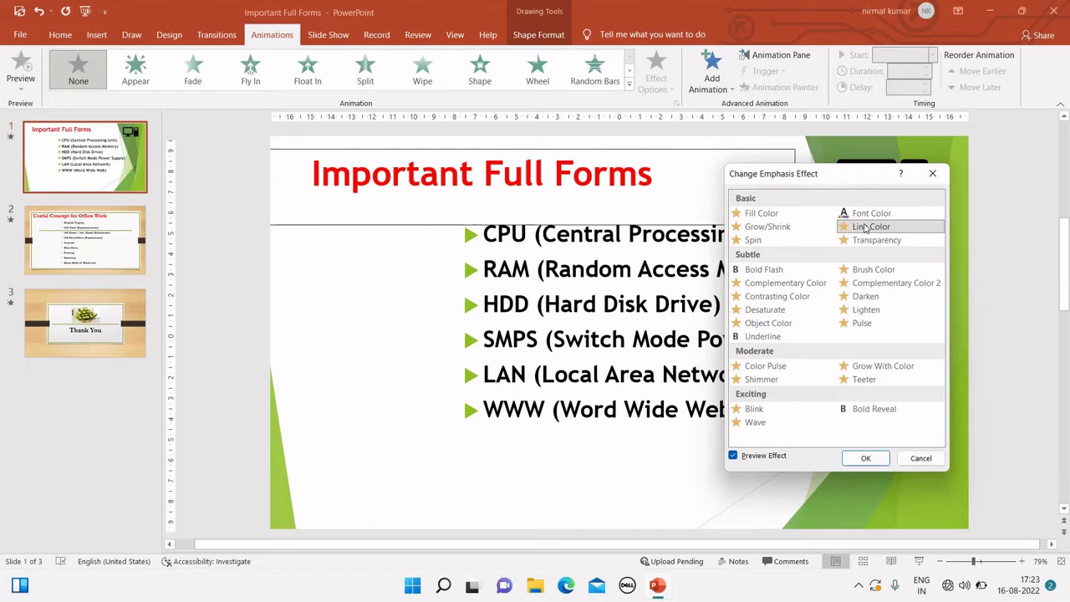
click(863, 271)
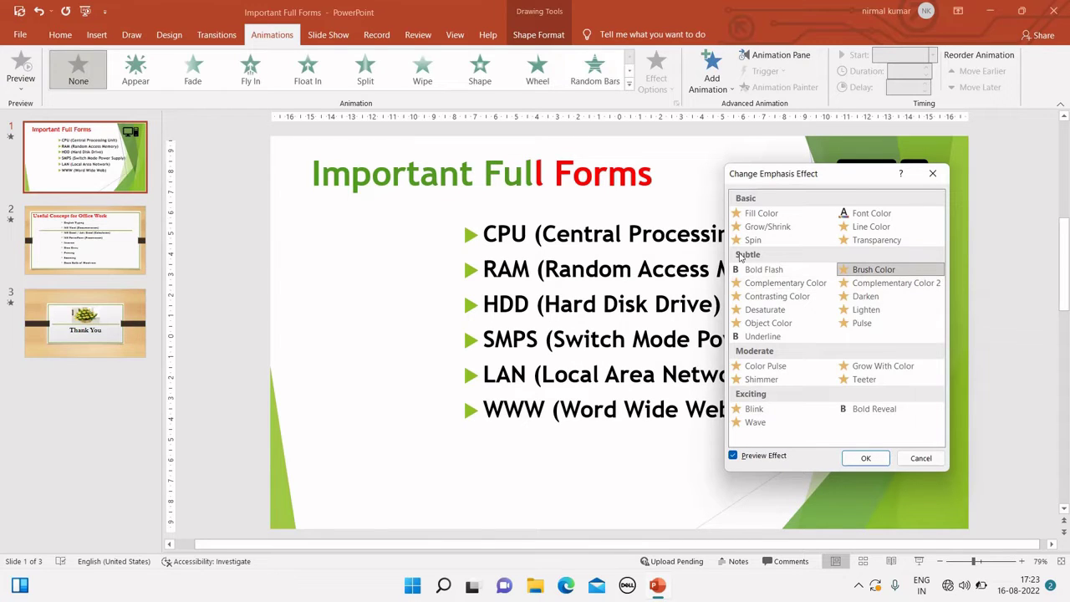
click(750, 227)
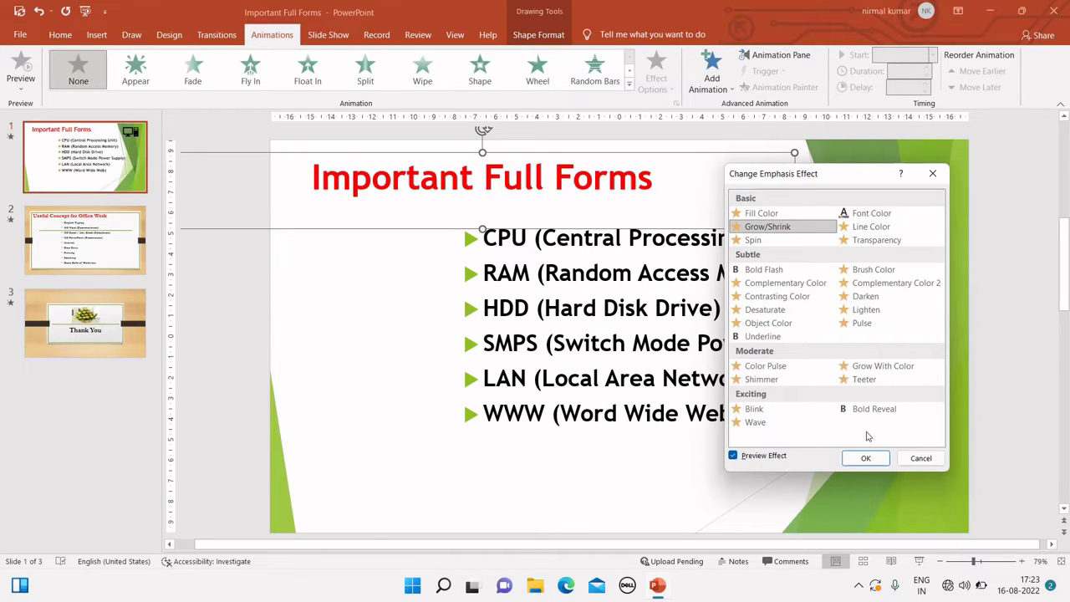
click(866, 459)
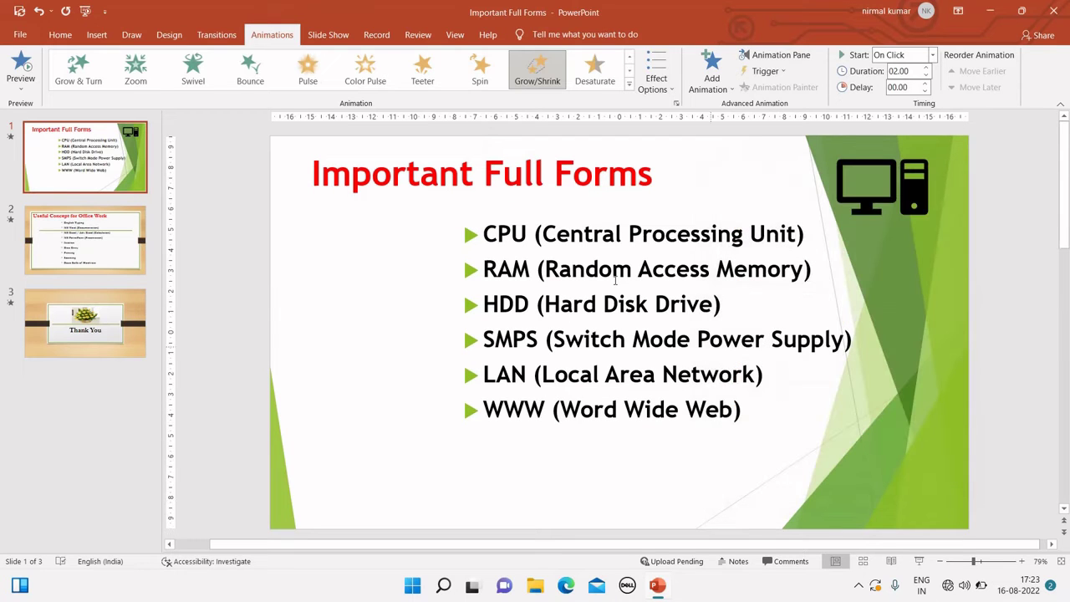
Give slide 1's bullet list a Dissolve In entrance, one item per click.
click(619, 333)
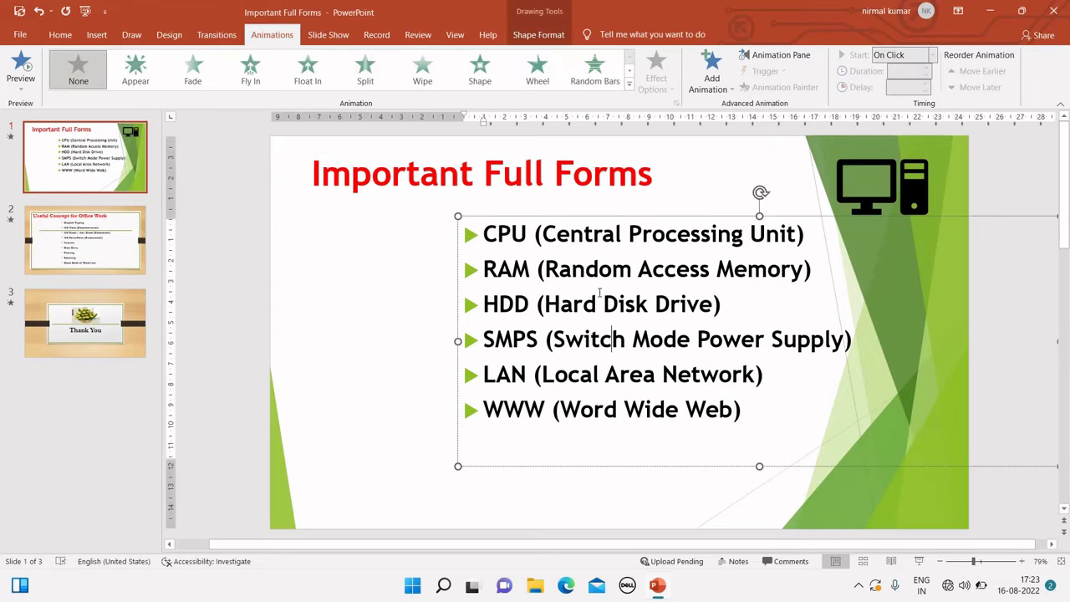
click(553, 216)
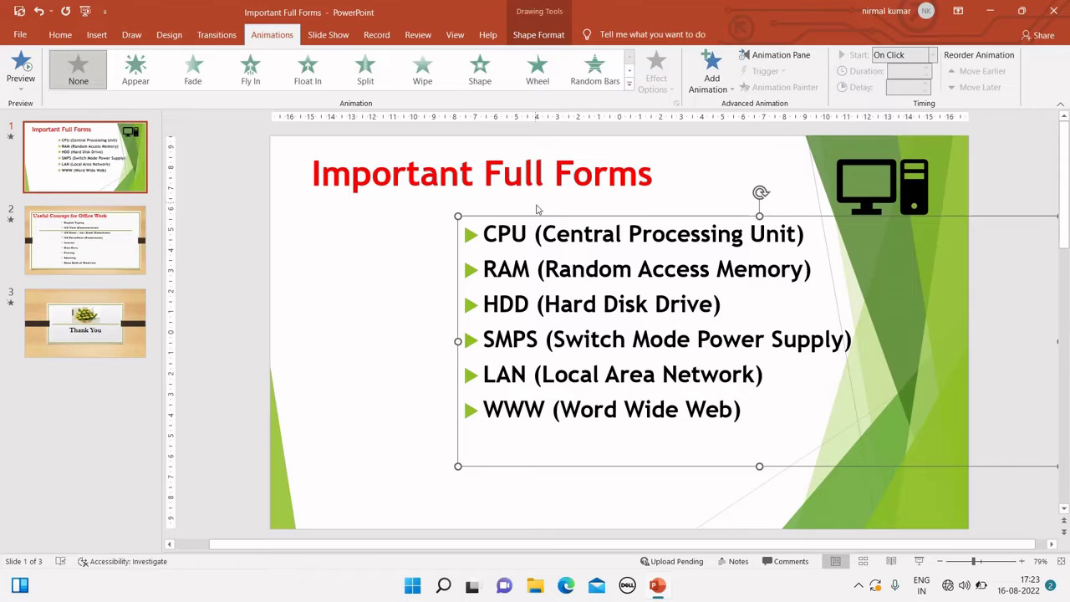
click(628, 87)
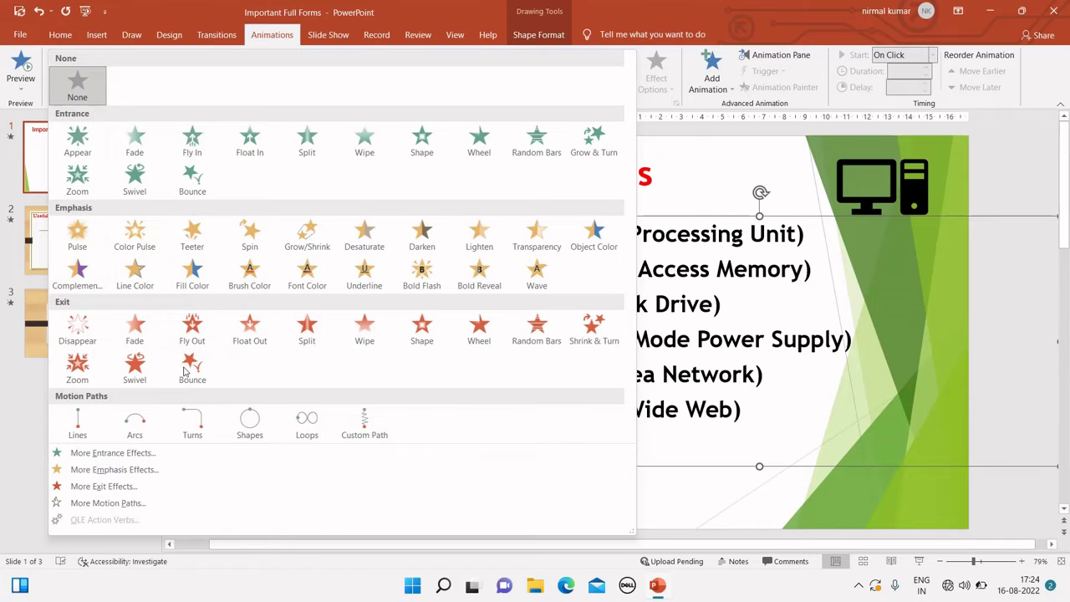
click(115, 452)
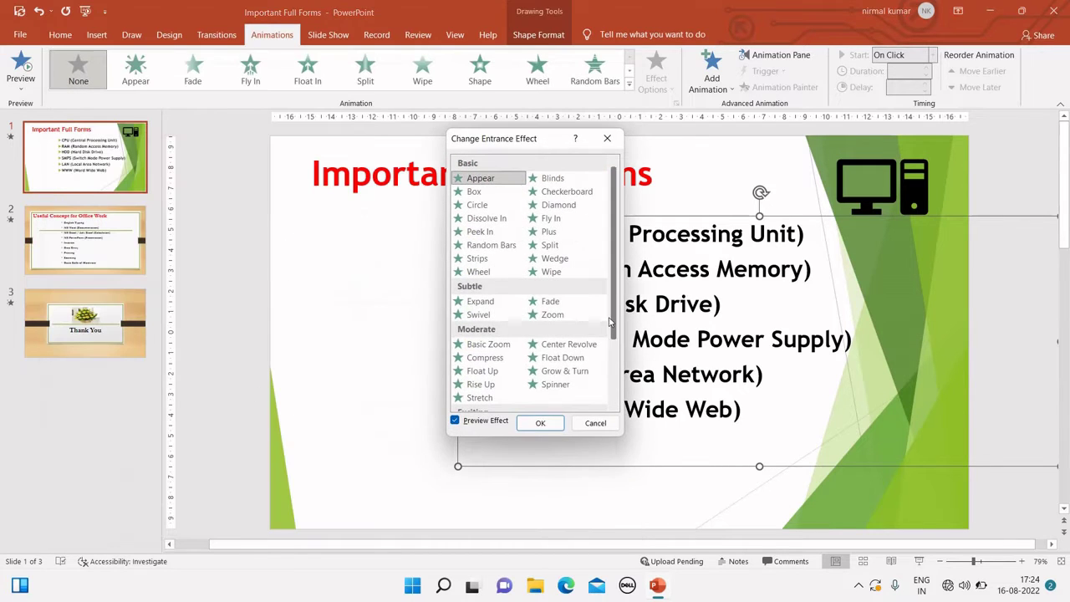
click(485, 193)
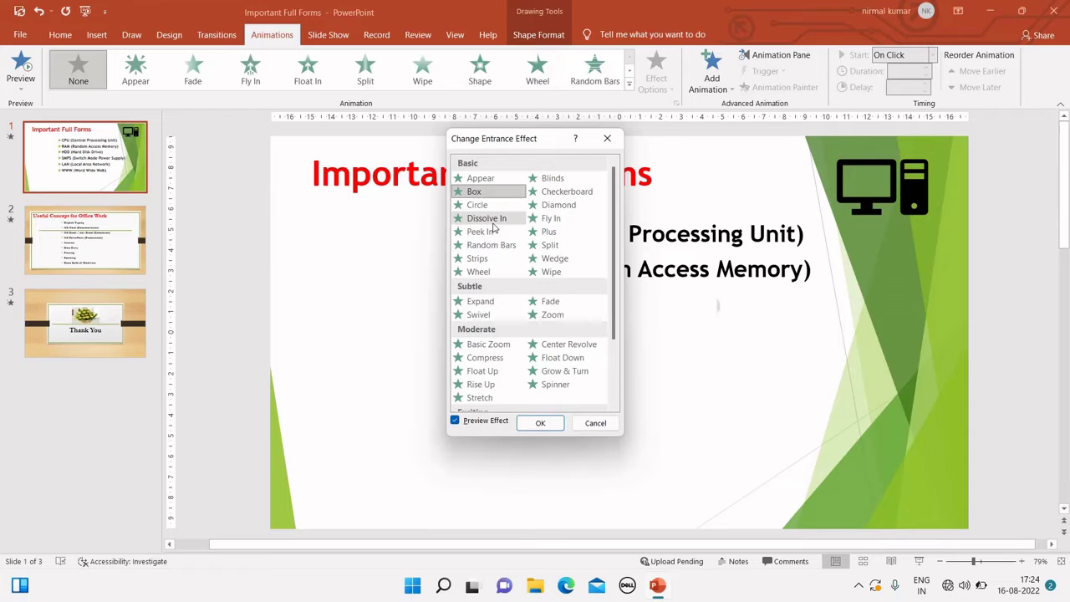
click(492, 221)
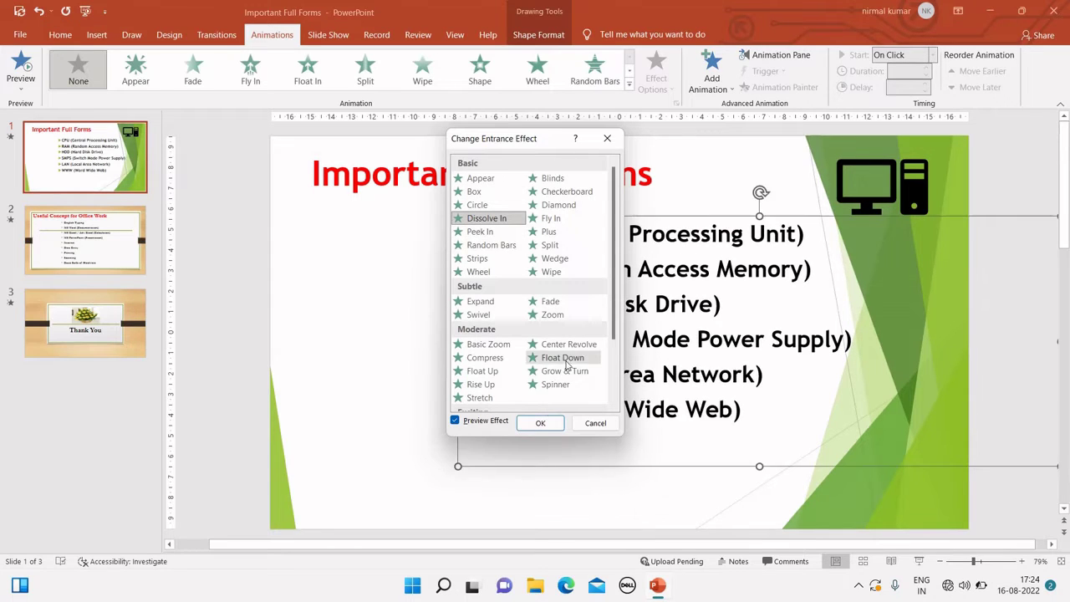
click(539, 423)
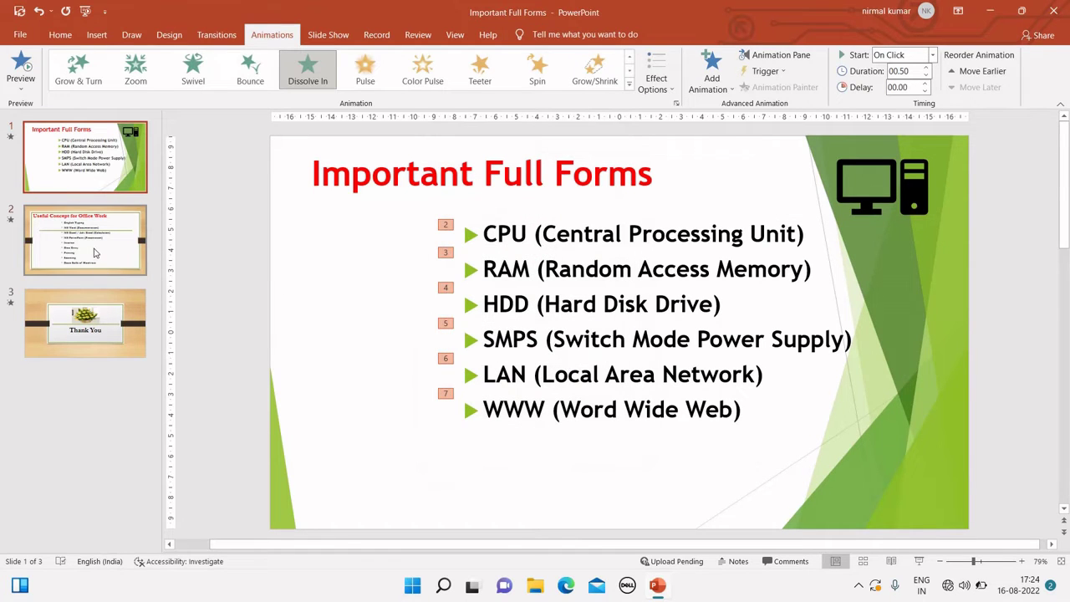
Go to slide 2 and select its Useful Concept for Office Work title box.
click(95, 251)
click(385, 193)
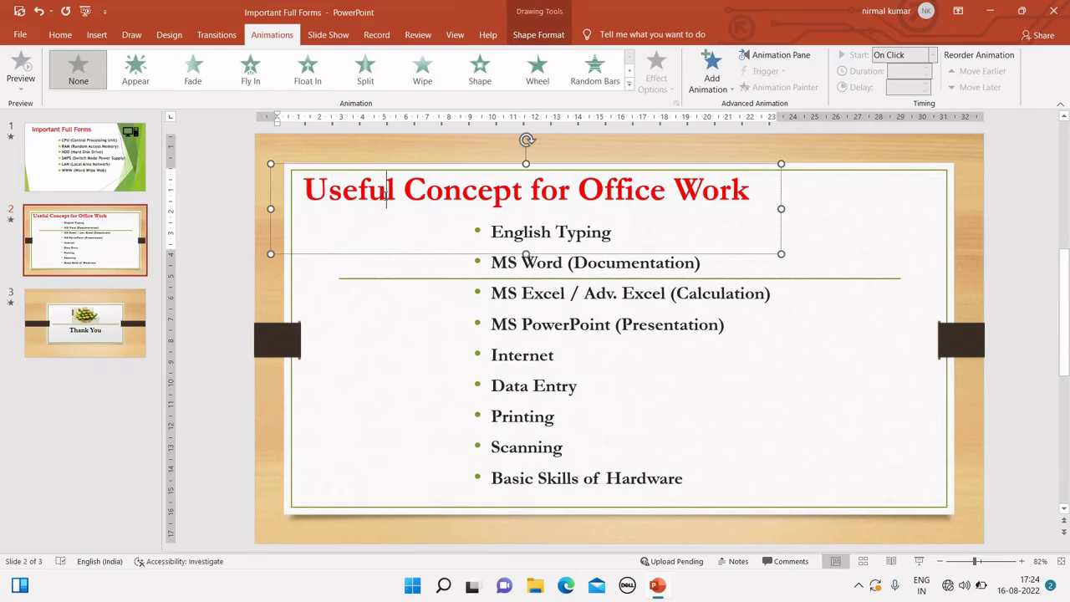
click(373, 161)
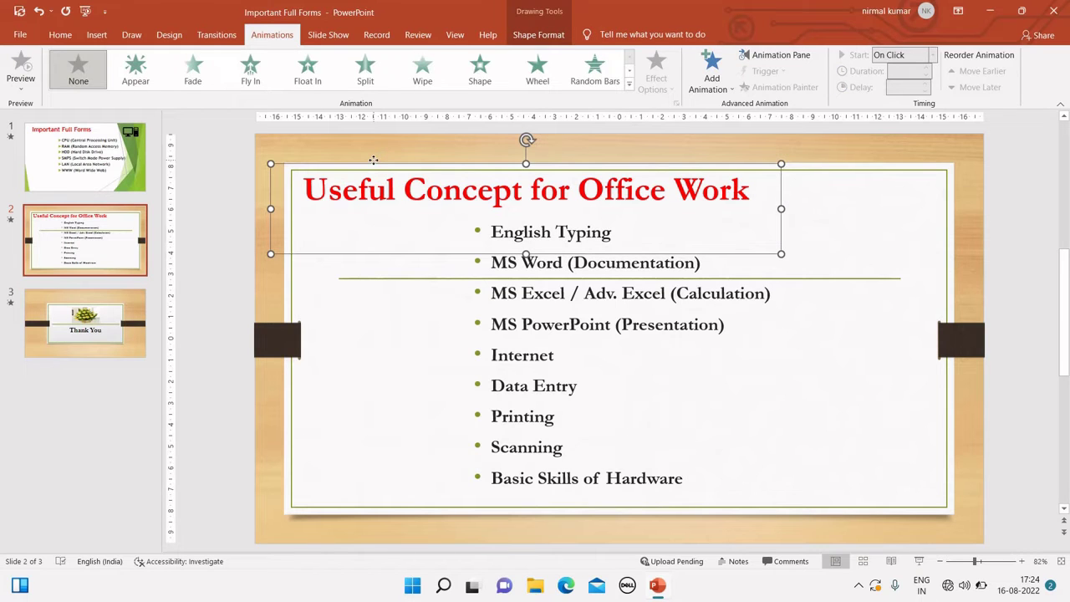
Give slide 2's title a Zoom exit animation starting On Click.
click(628, 84)
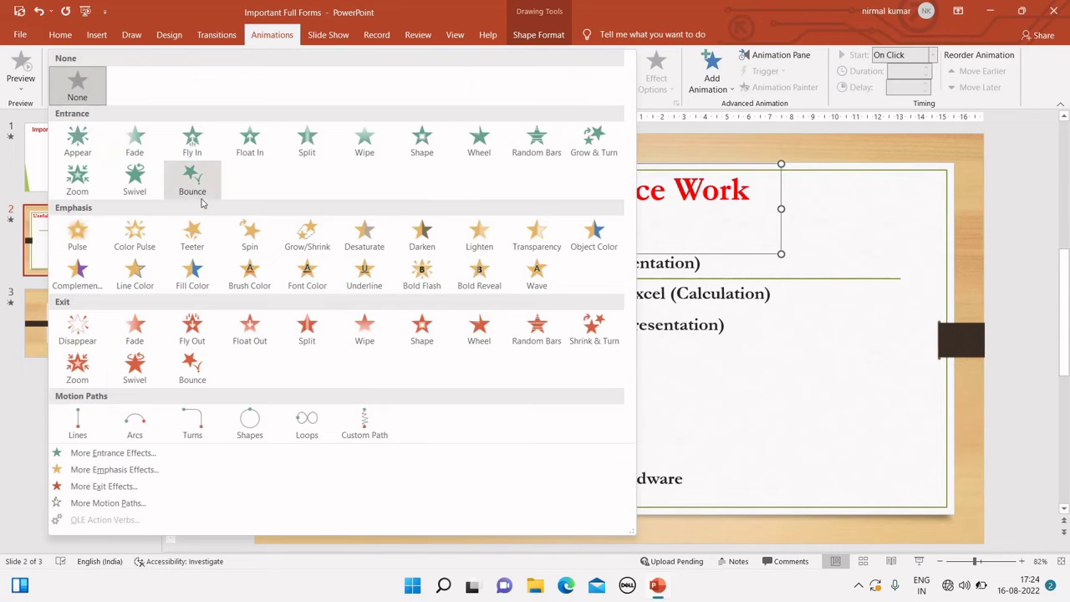
click(101, 493)
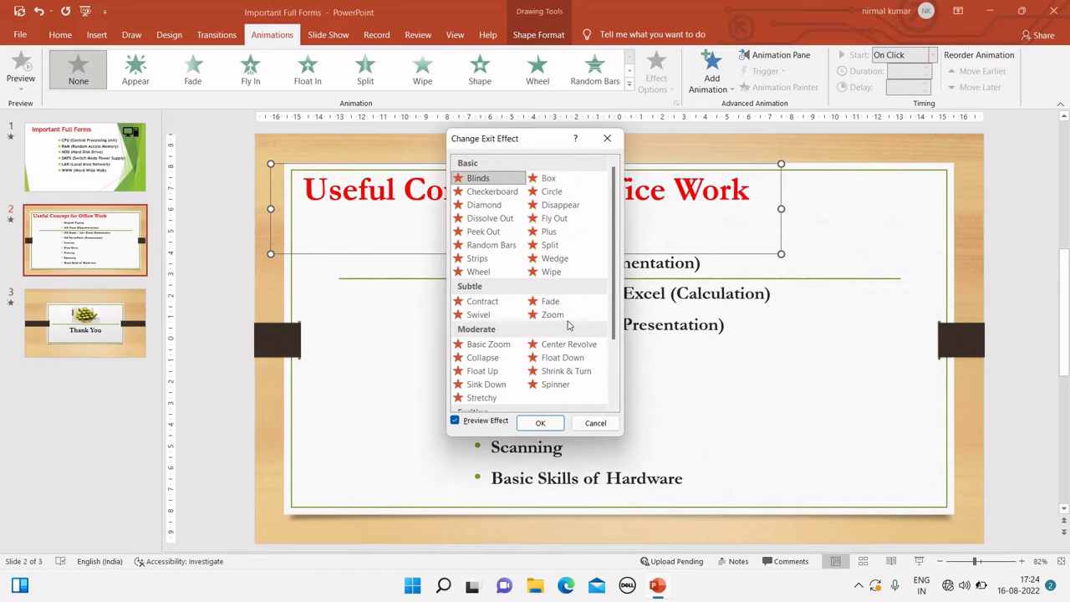
click(561, 316)
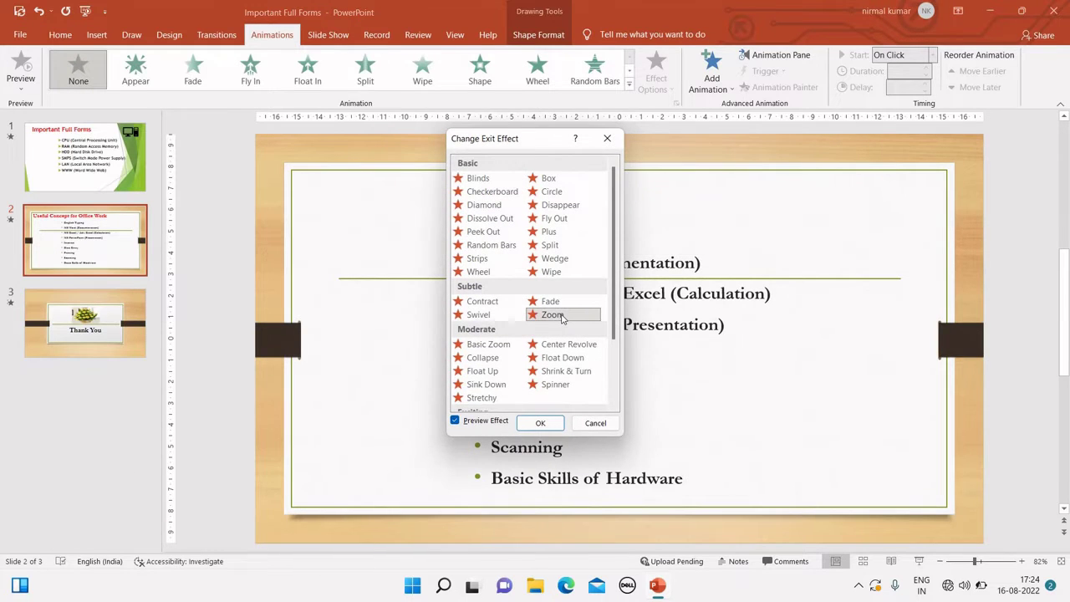
click(539, 424)
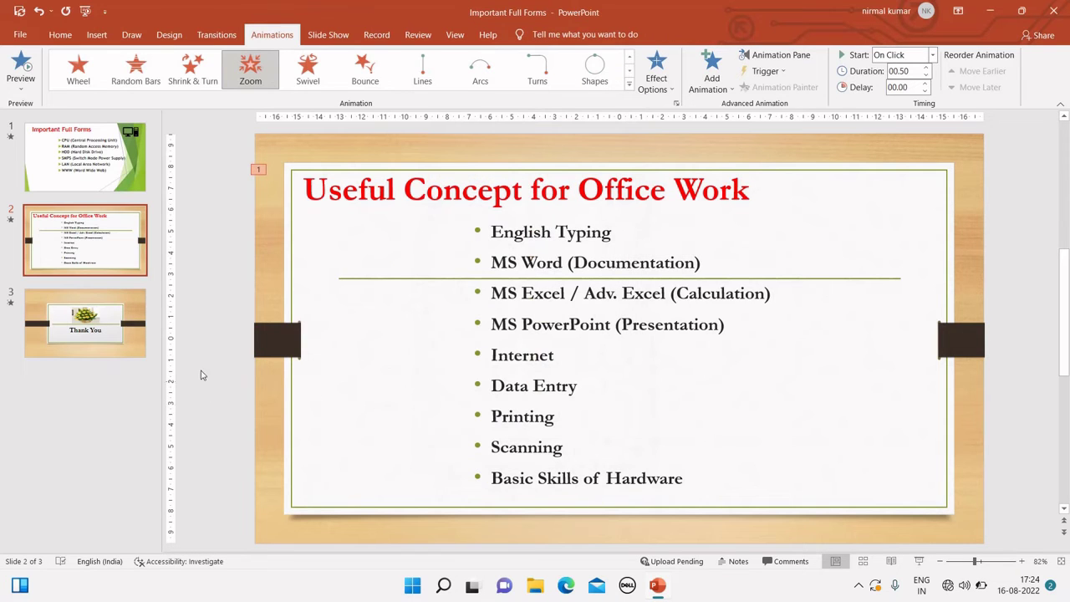
click(572, 291)
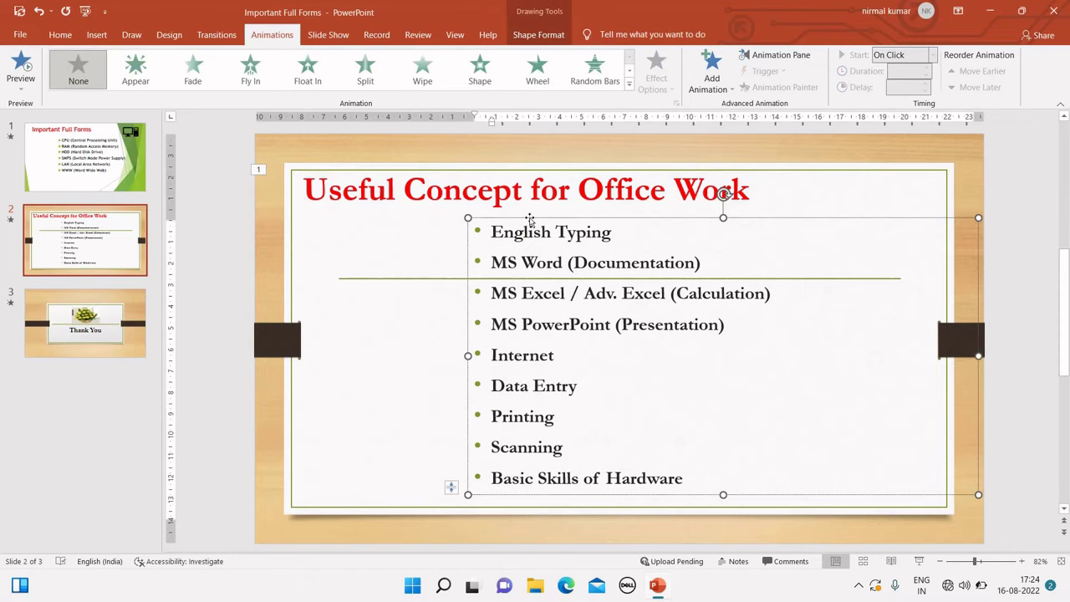
Make slide 2's nine bullets exit one by one with Curve Down, then open the Thank You slide.
key(Escape)
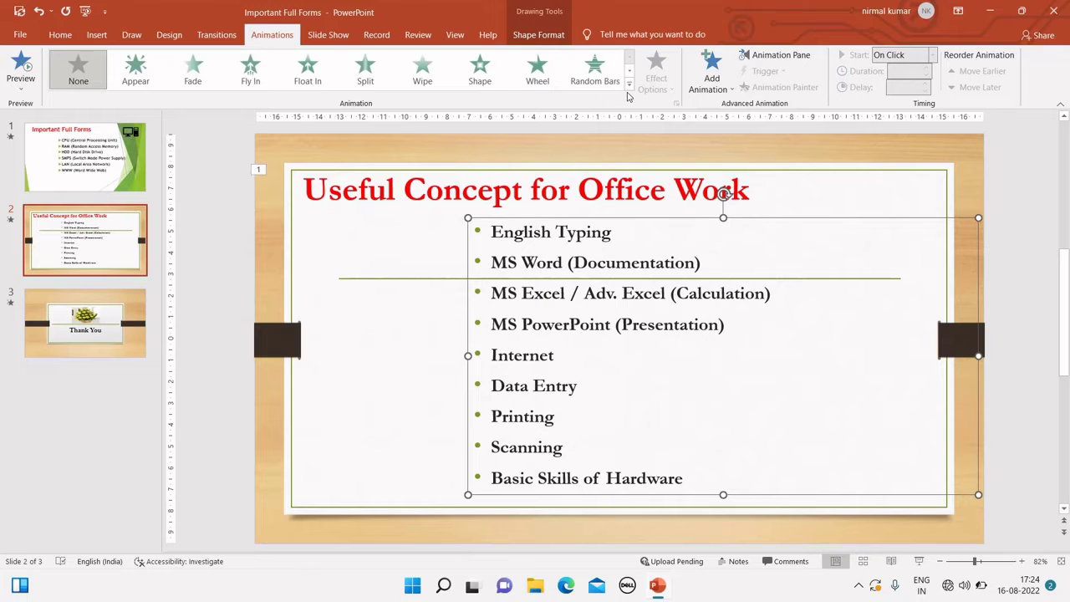
click(630, 85)
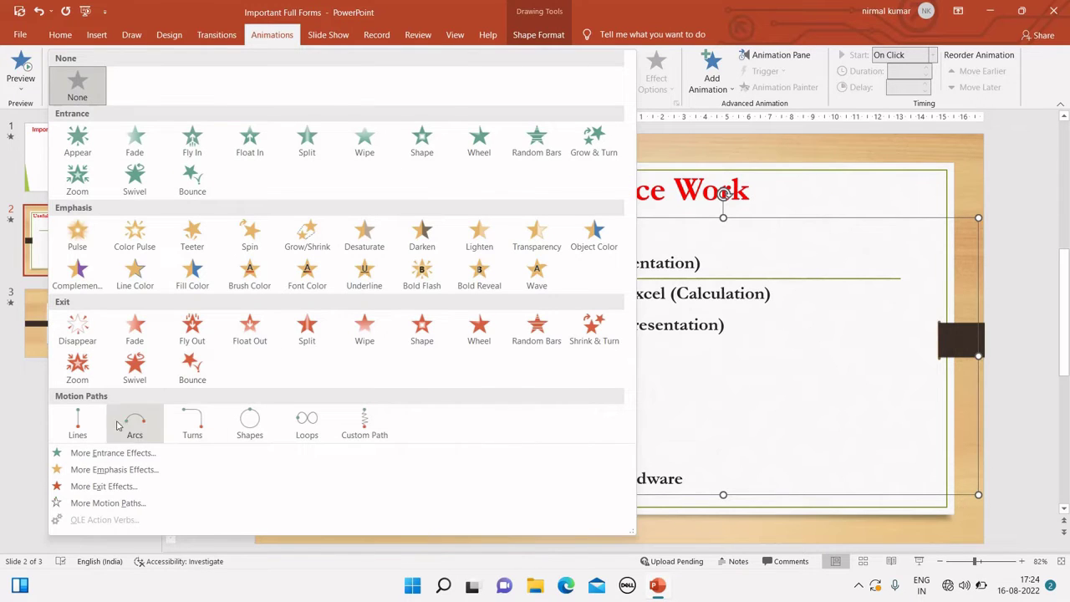
click(109, 486)
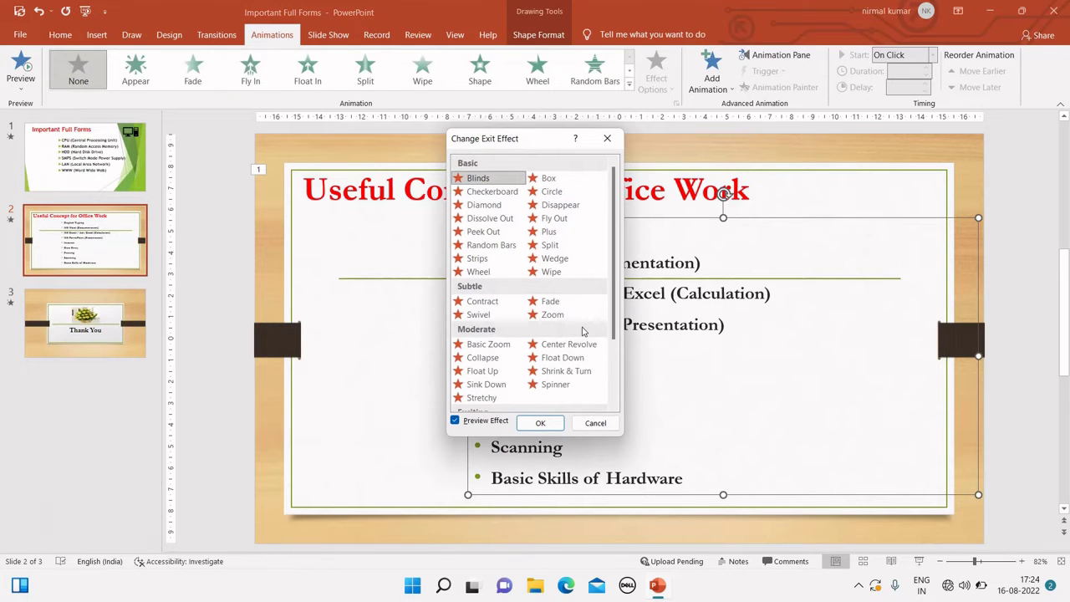
drag(609, 333, 621, 396)
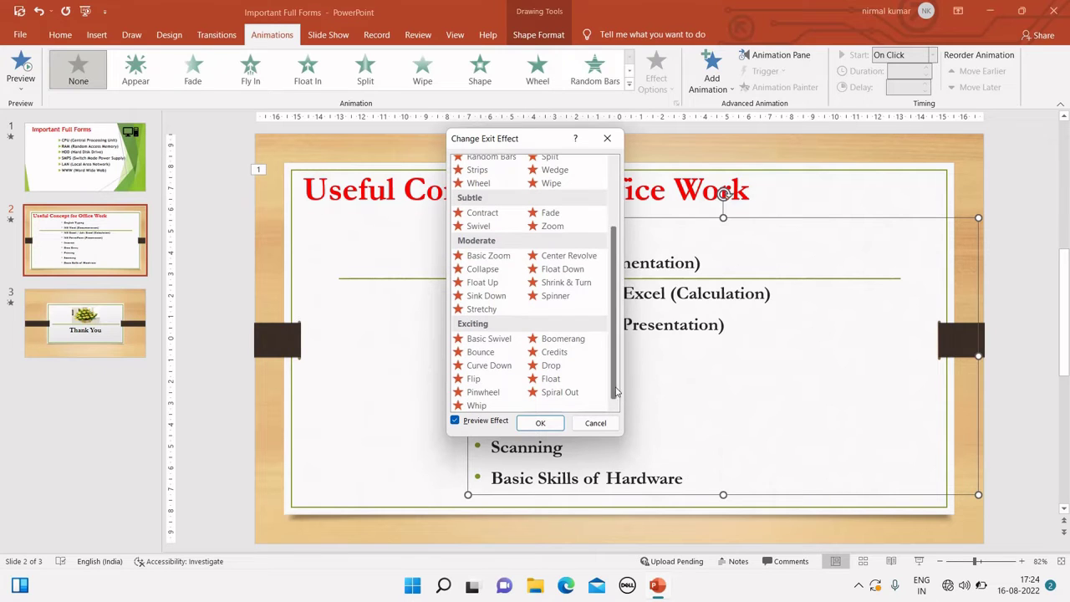
click(550, 367)
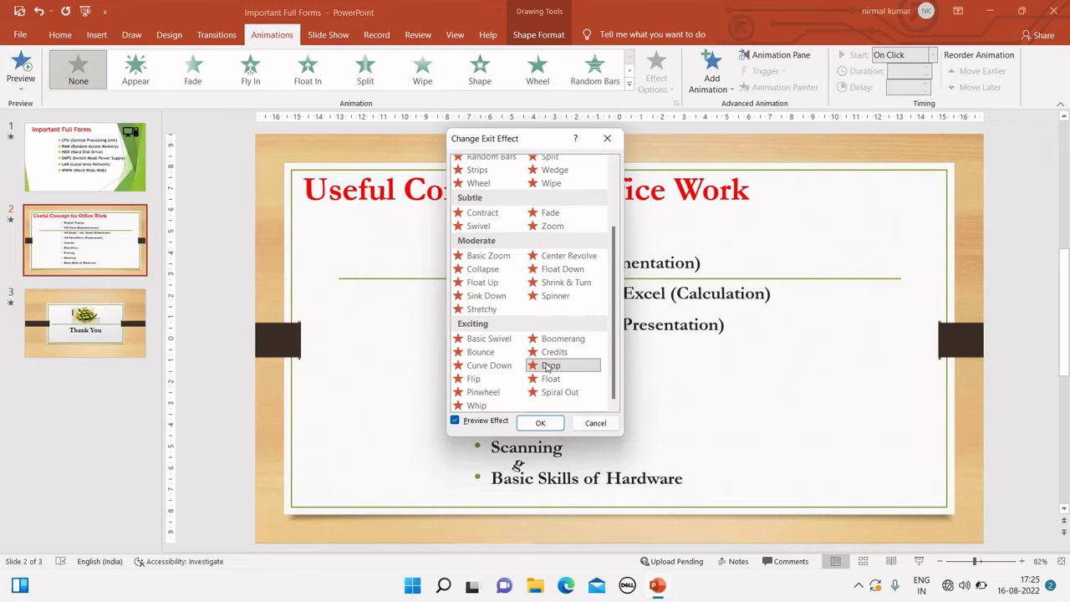
click(481, 352)
click(473, 379)
click(482, 392)
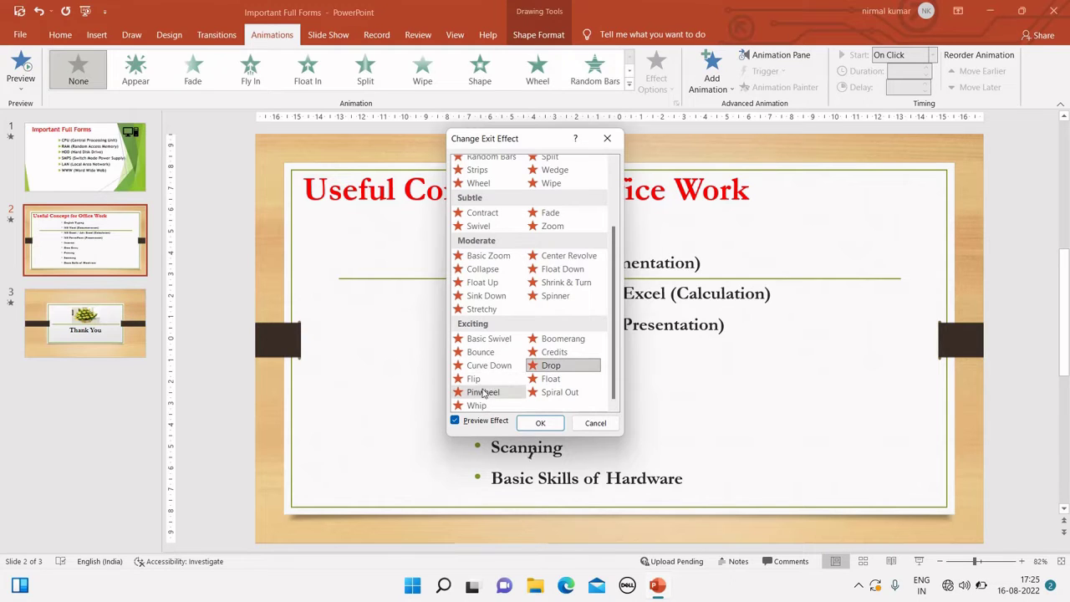
click(487, 365)
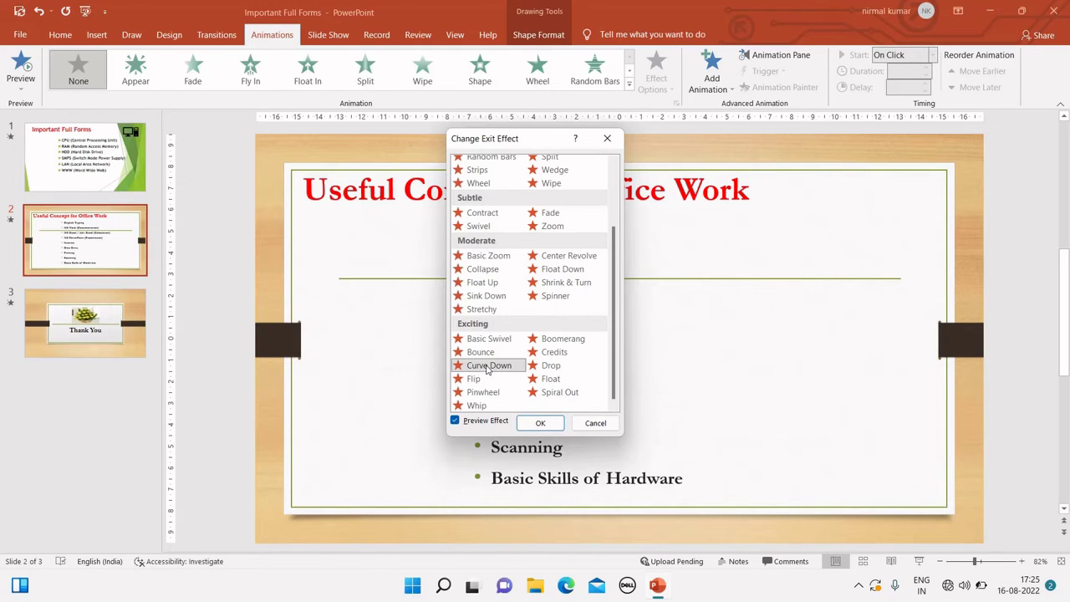
click(537, 423)
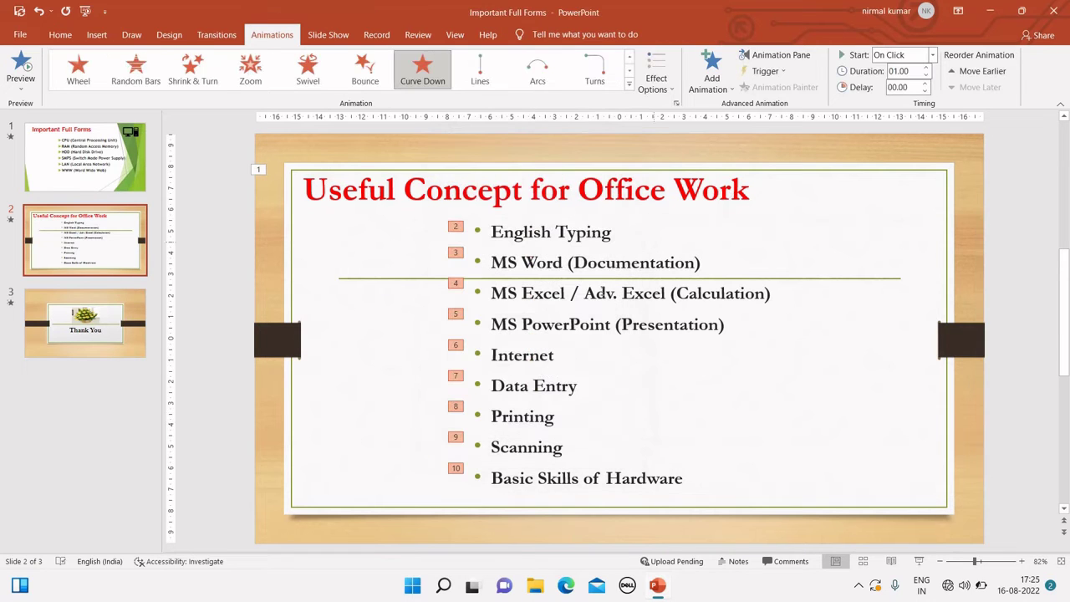
click(84, 323)
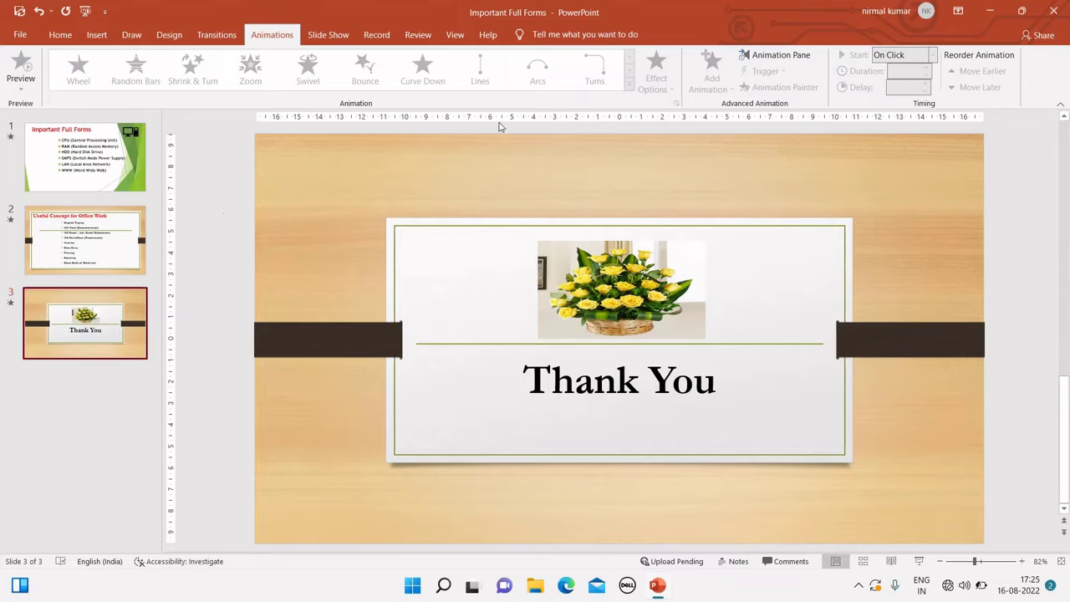
Apply a Curvy Right motion path to the flower basket picture.
click(594, 372)
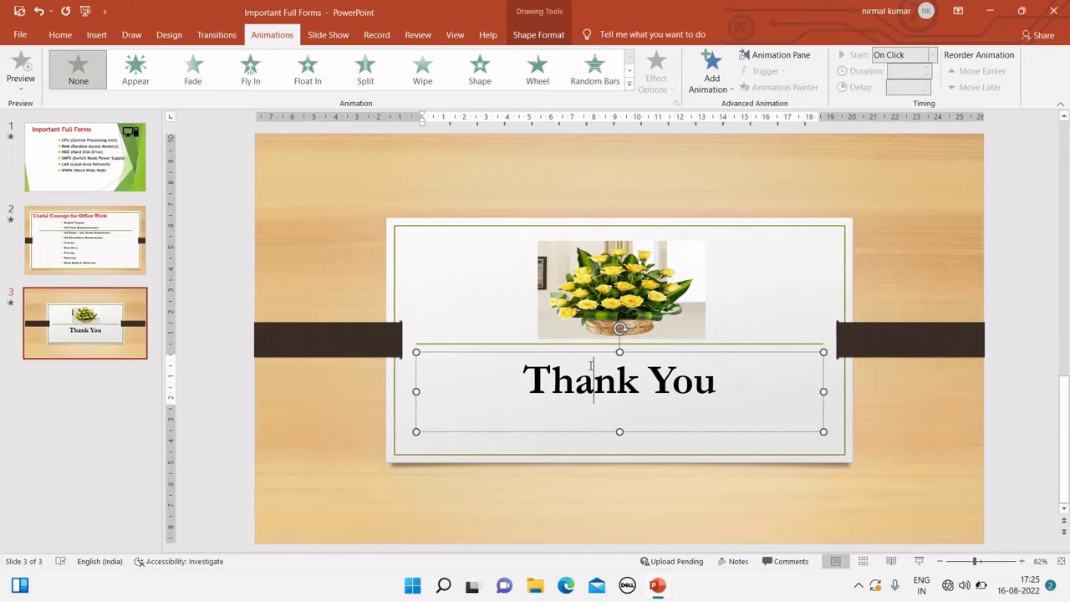
click(607, 287)
click(596, 391)
click(572, 292)
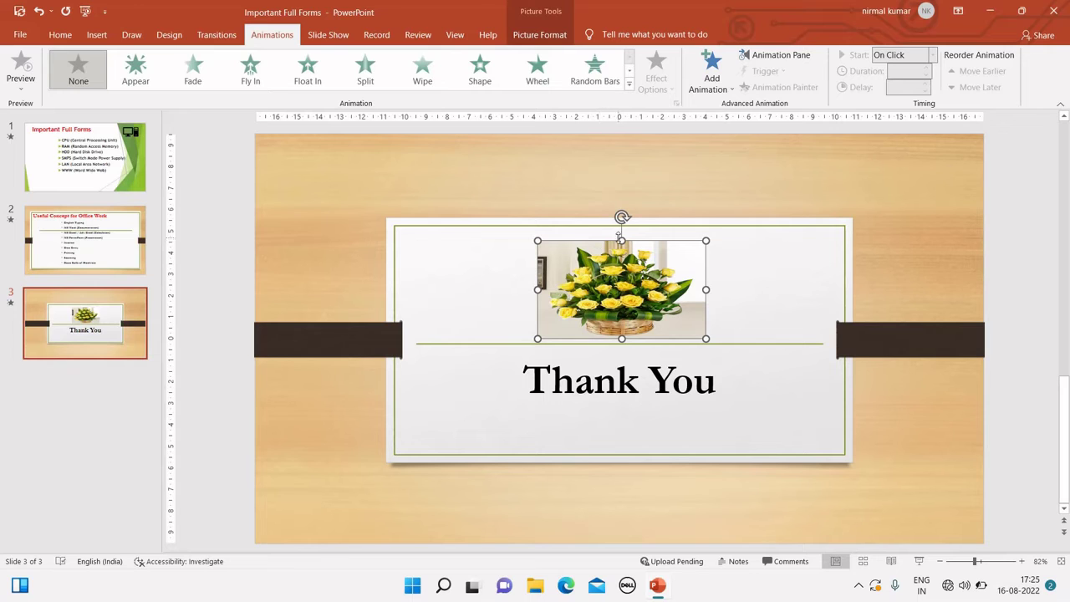
click(629, 84)
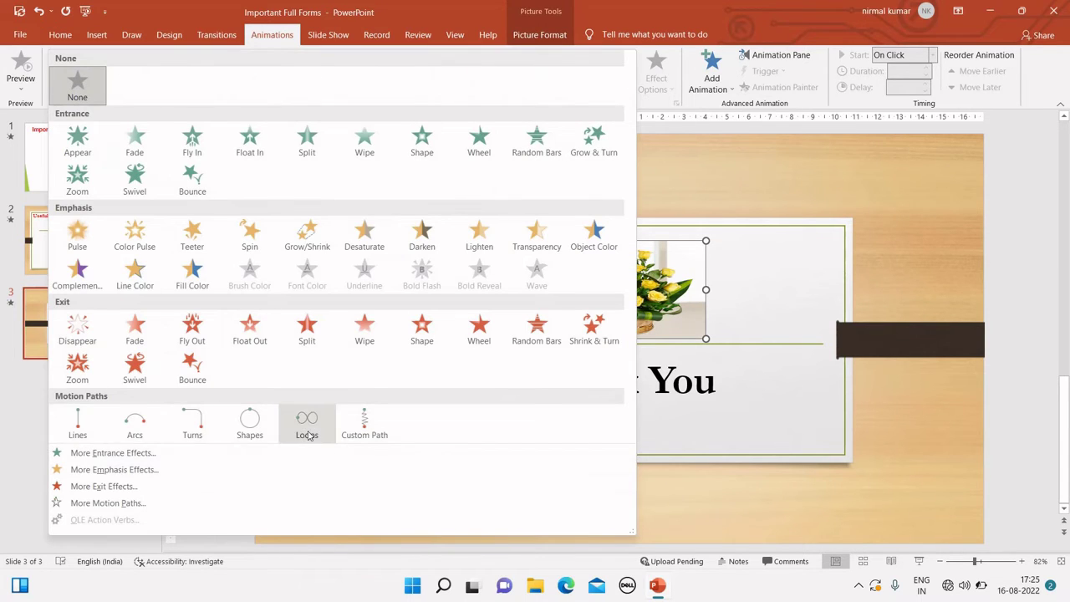
click(147, 502)
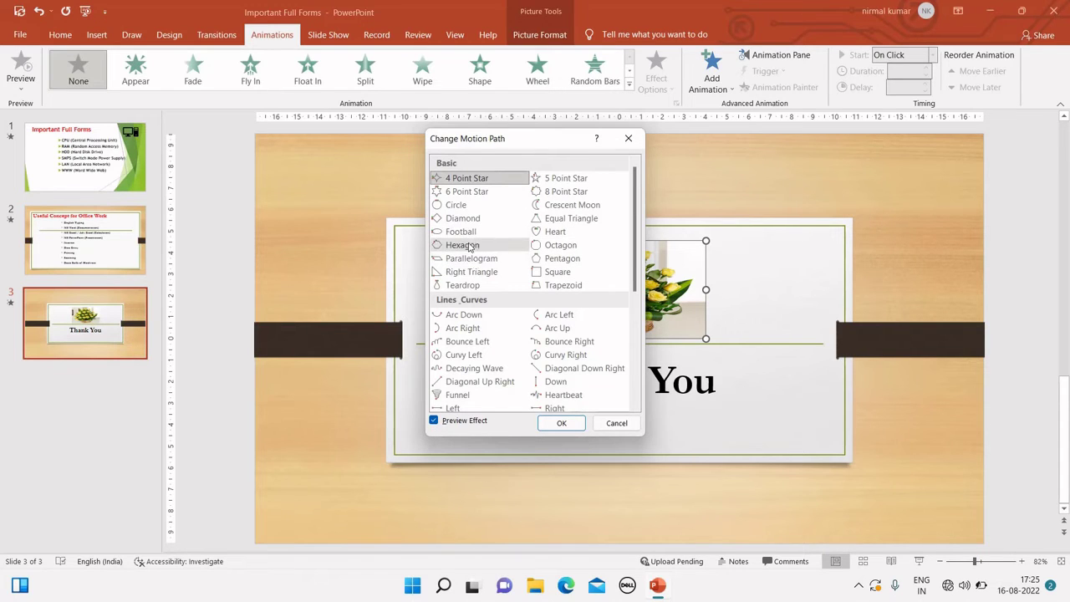
click(471, 180)
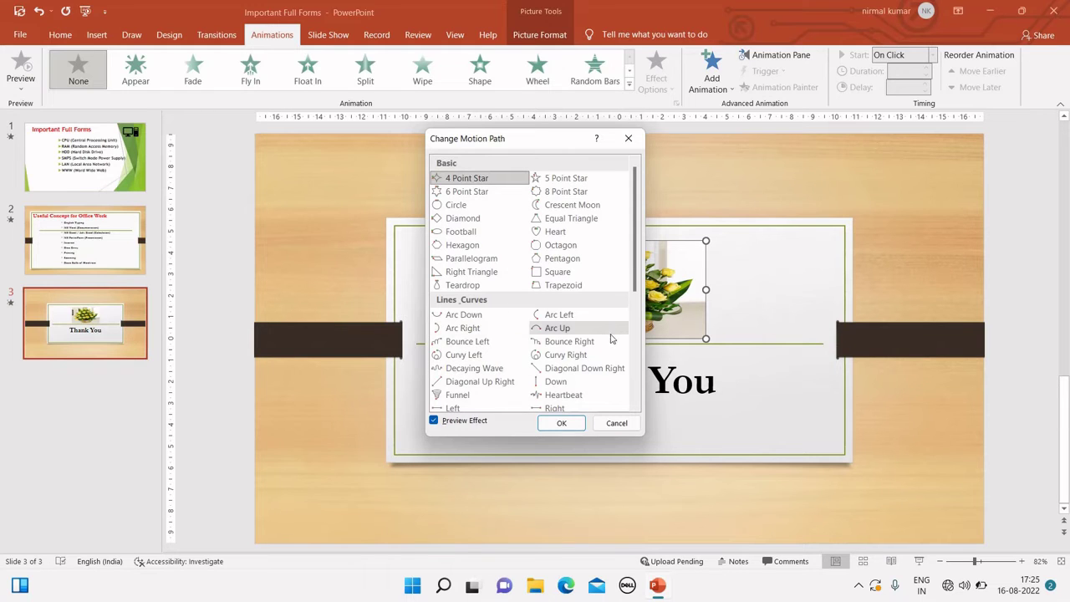
click(565, 355)
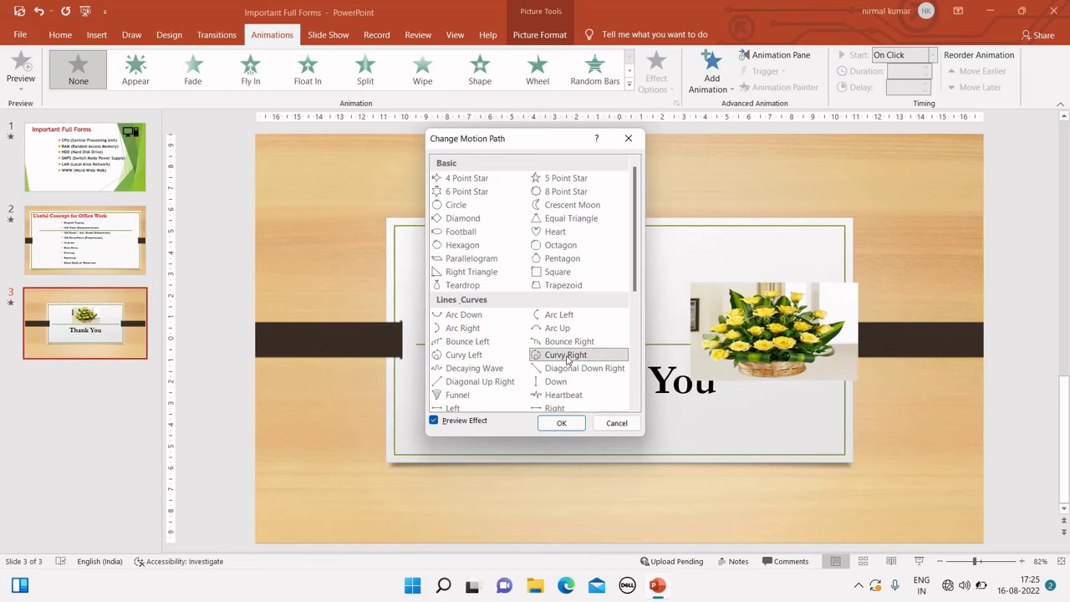
click(558, 425)
Select the whole Thank You text box.
click(599, 397)
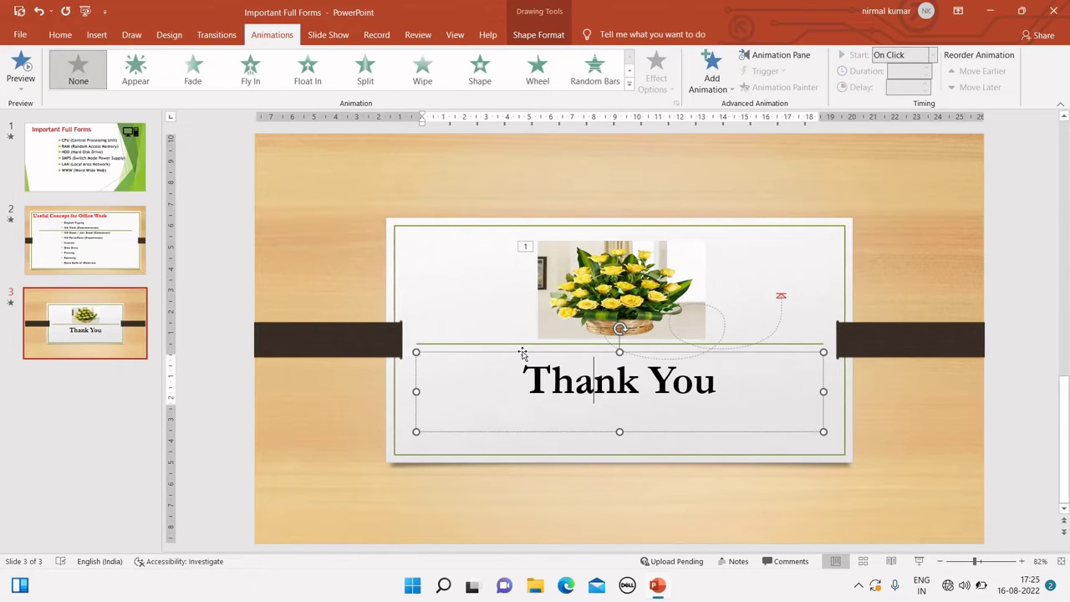
click(524, 360)
click(524, 352)
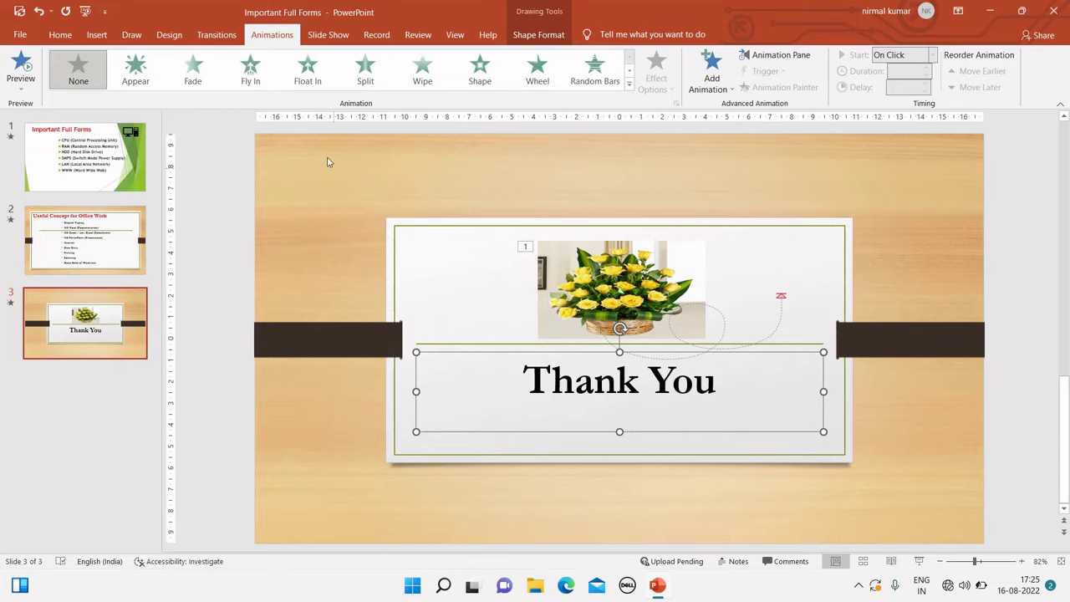
Give the Thank You text a Loops motion path and return to slide 1.
click(629, 83)
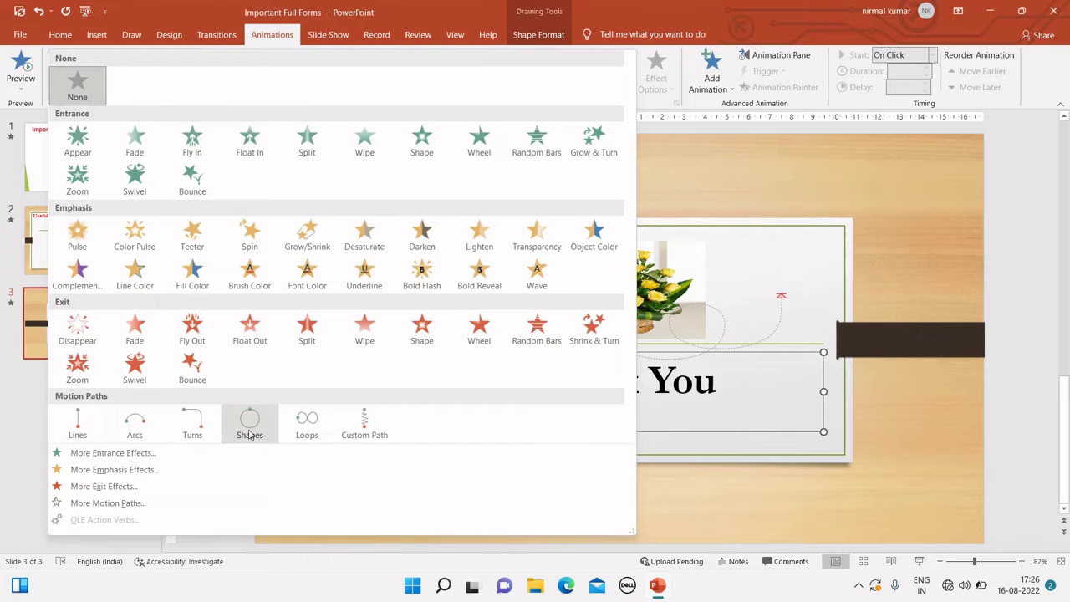
click(317, 428)
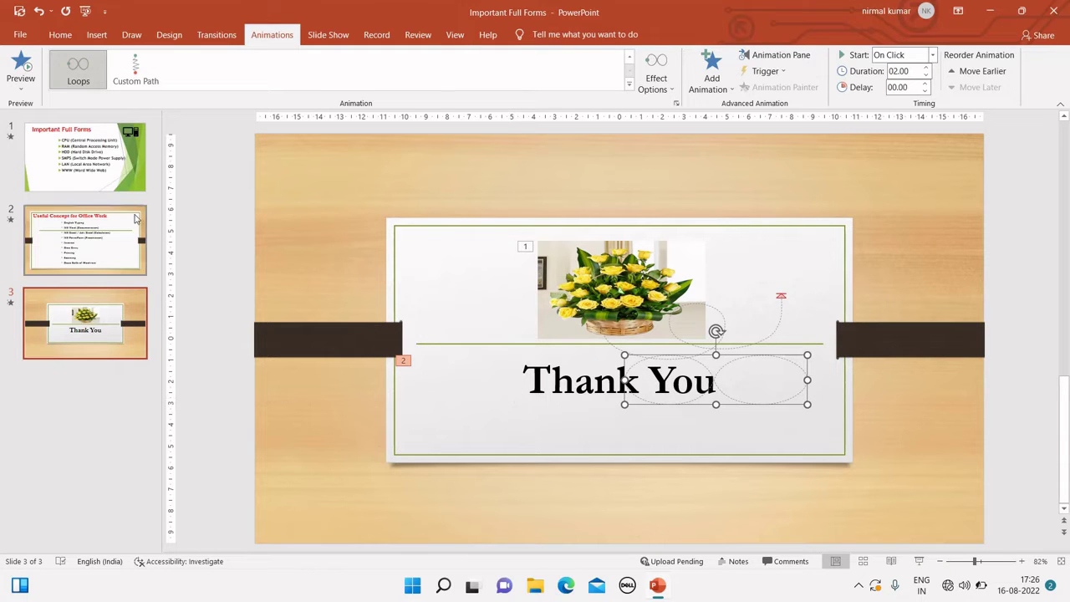
click(133, 163)
Browse the three slides, then select slide 1's Important Full Forms title box.
click(103, 216)
click(83, 334)
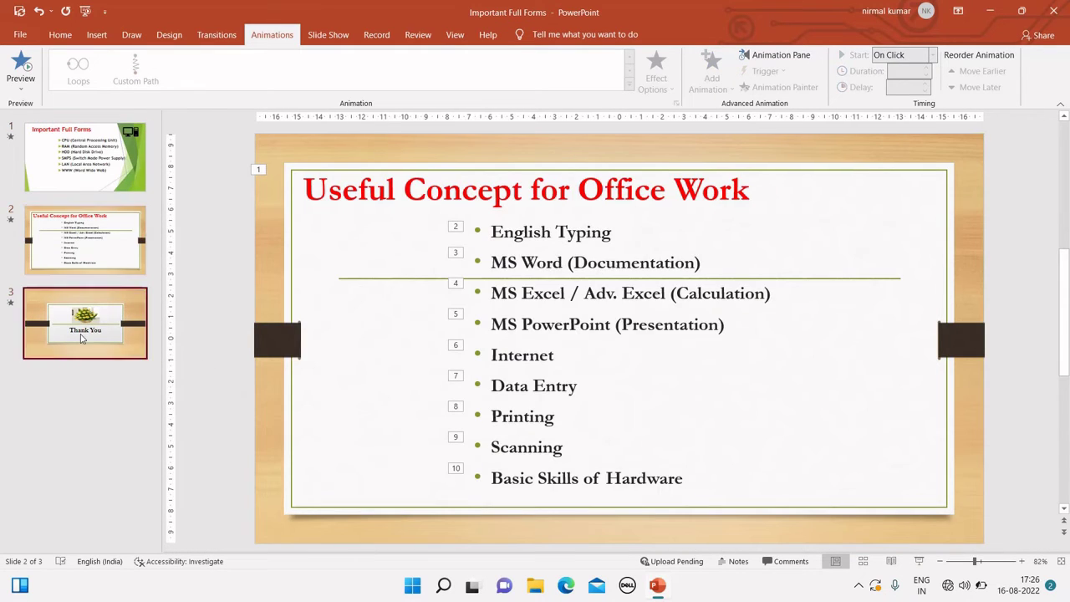
click(92, 178)
click(84, 243)
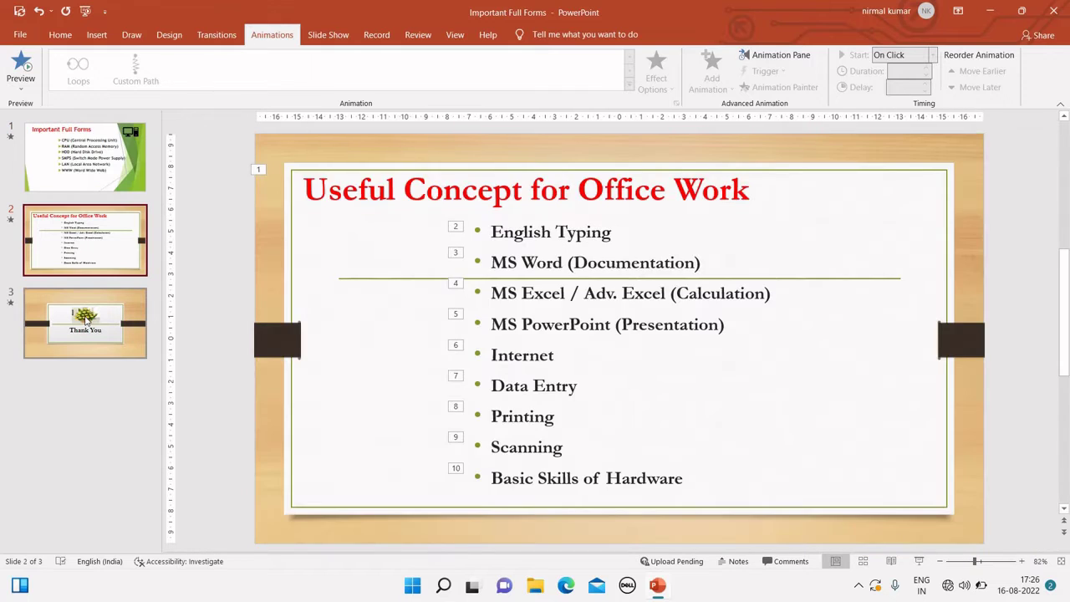
click(84, 324)
click(75, 148)
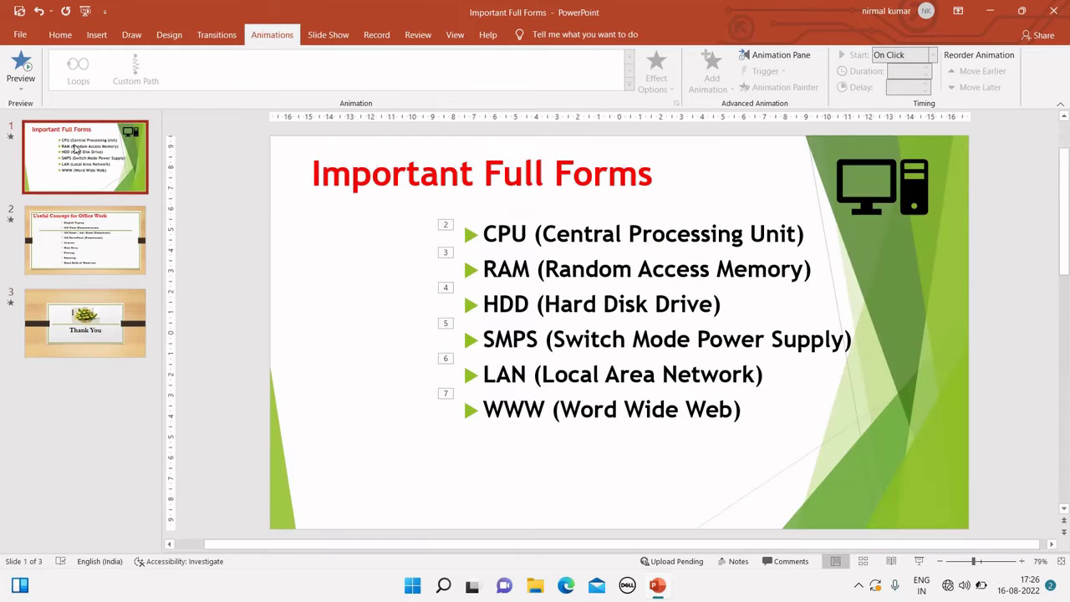
click(445, 177)
click(399, 154)
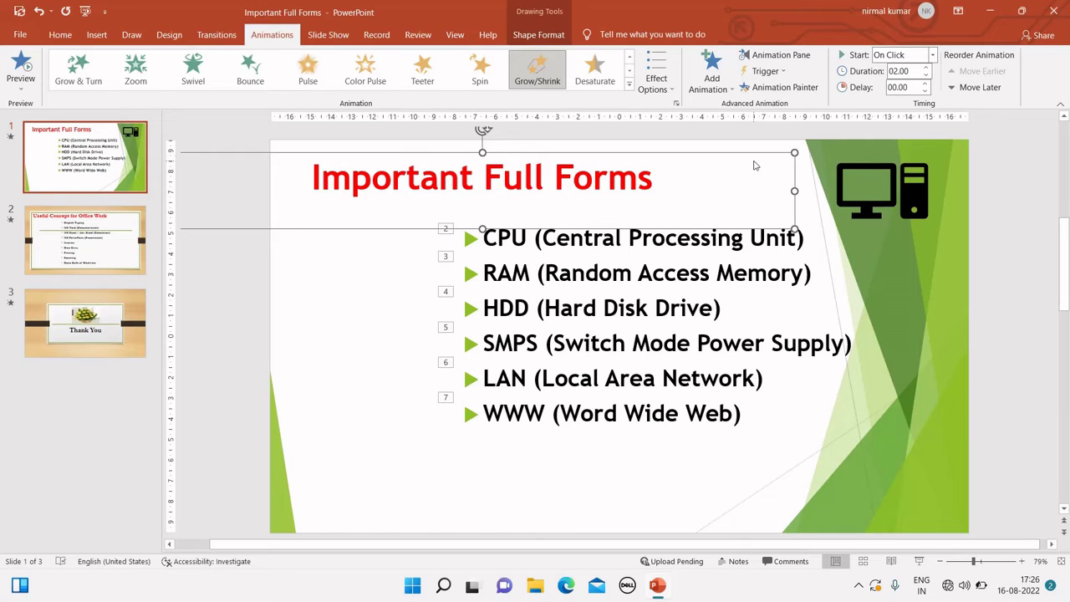
Show slide 1's Animation Pane and select the Important Full Forms title box.
click(785, 55)
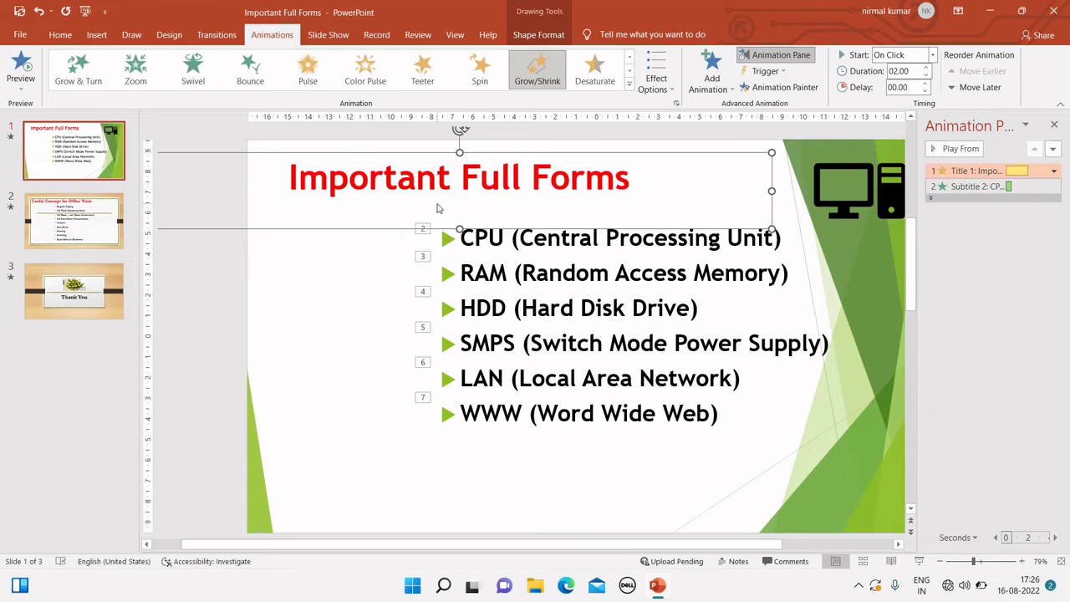
click(479, 294)
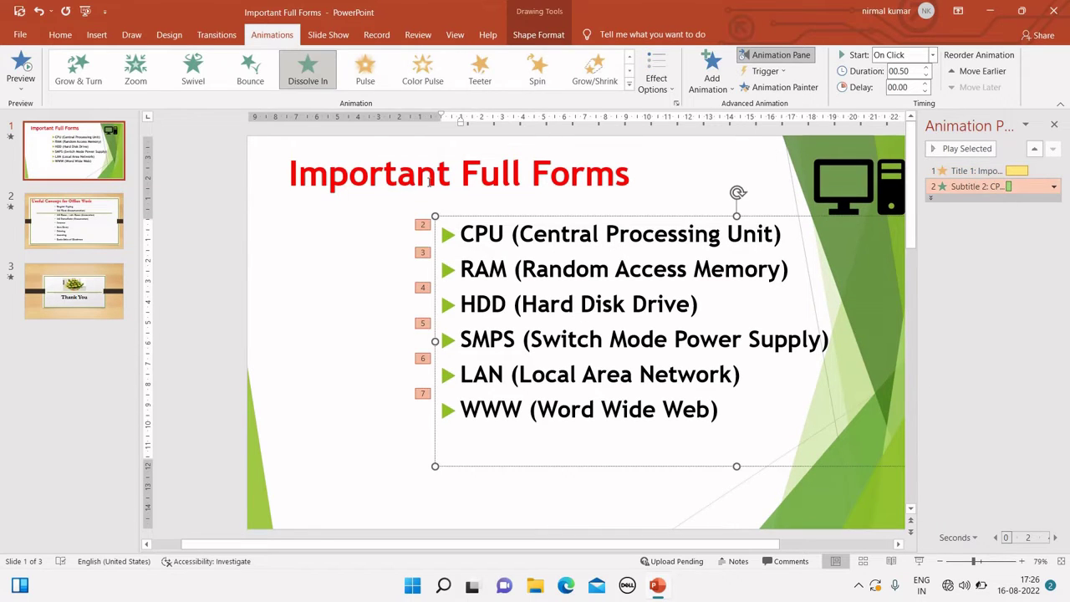
click(435, 178)
click(407, 151)
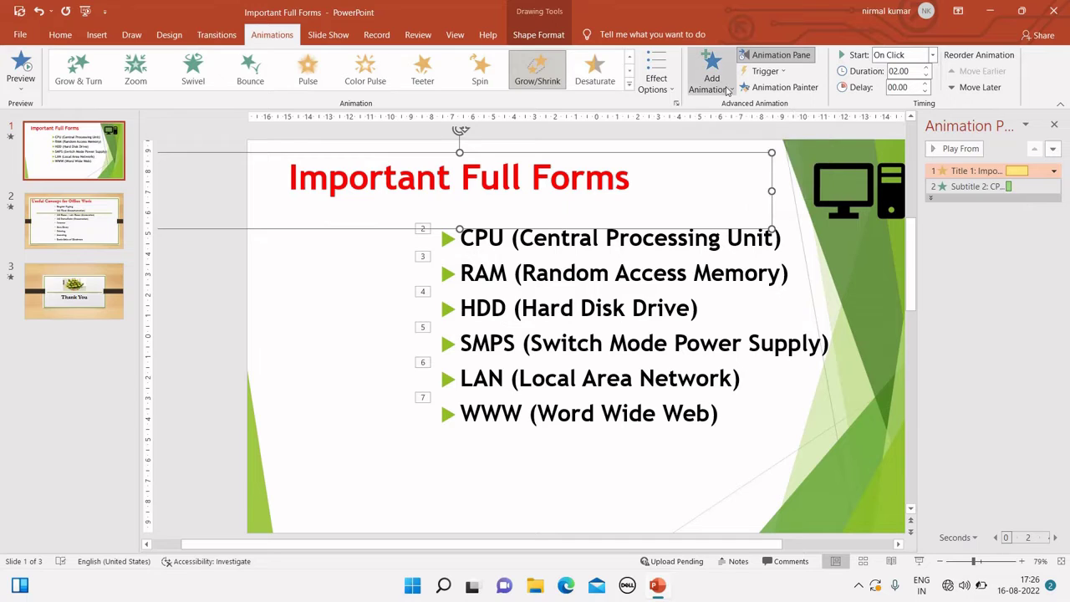
click(728, 90)
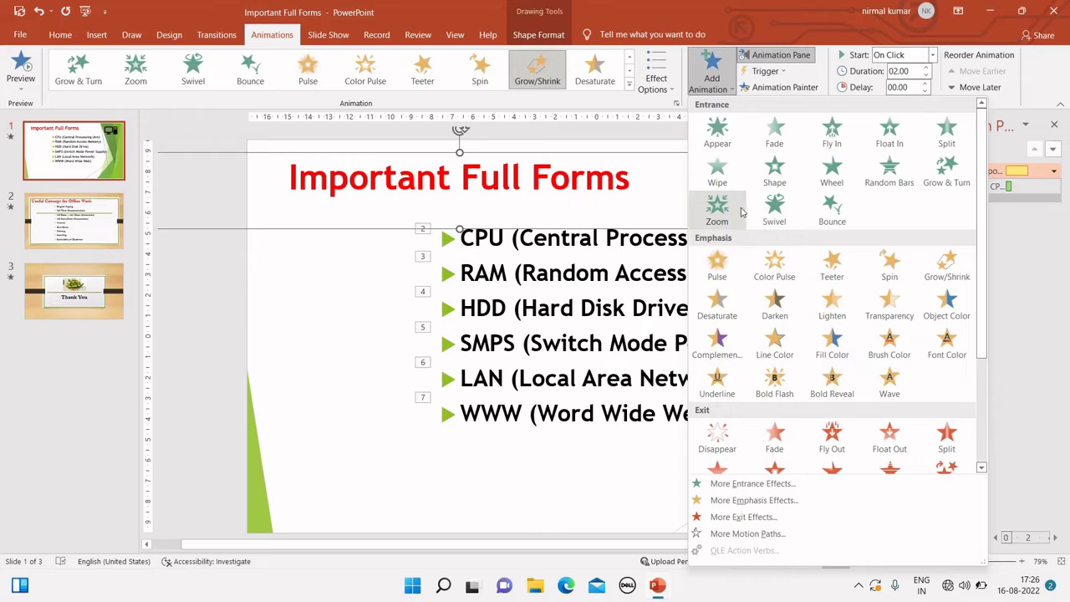
click(831, 209)
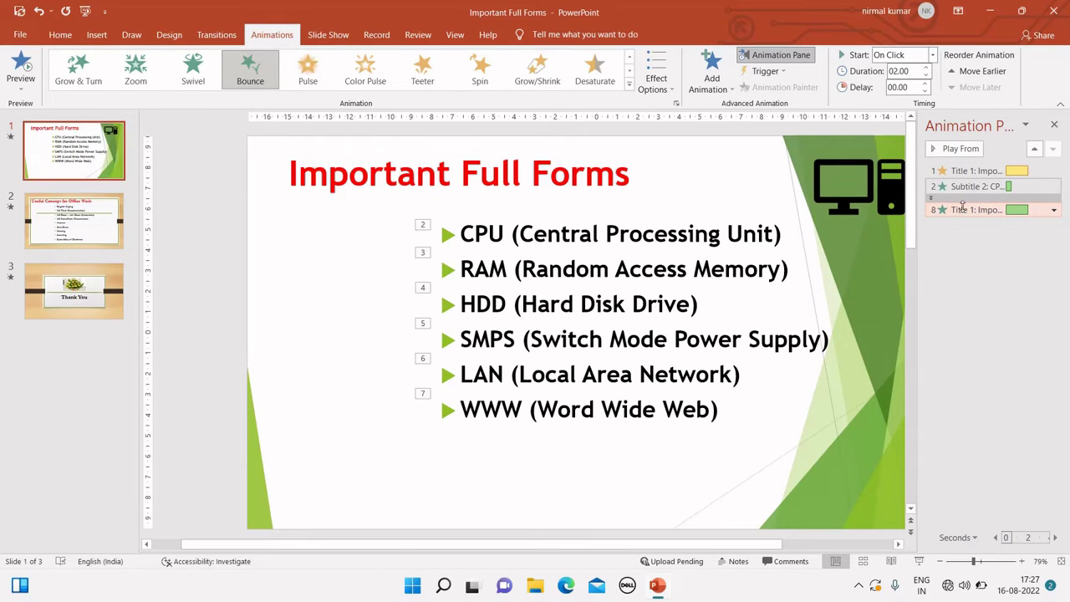
right_click(963, 208)
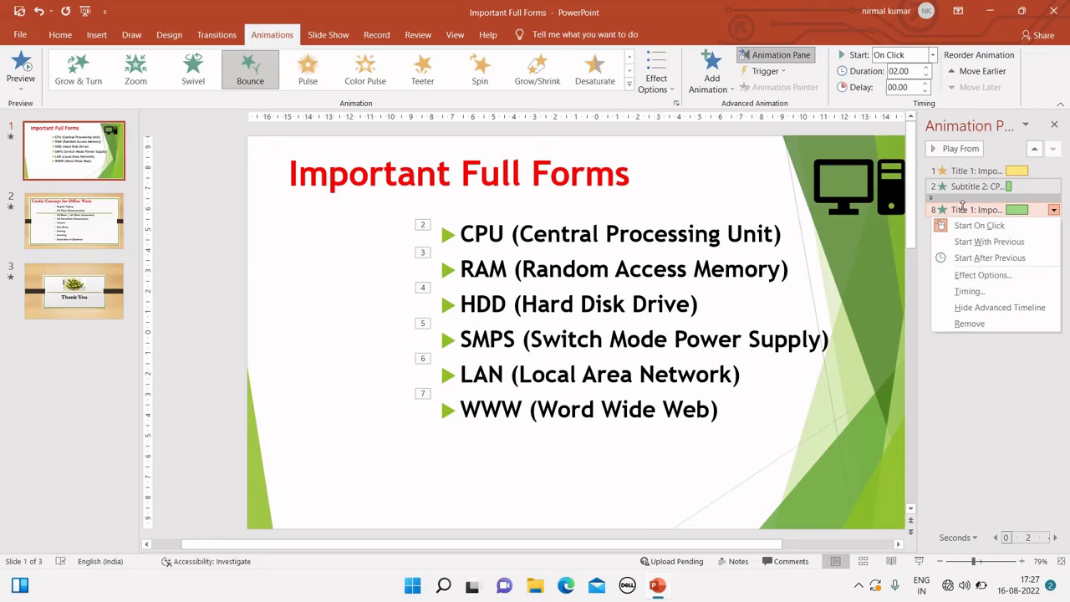
click(970, 324)
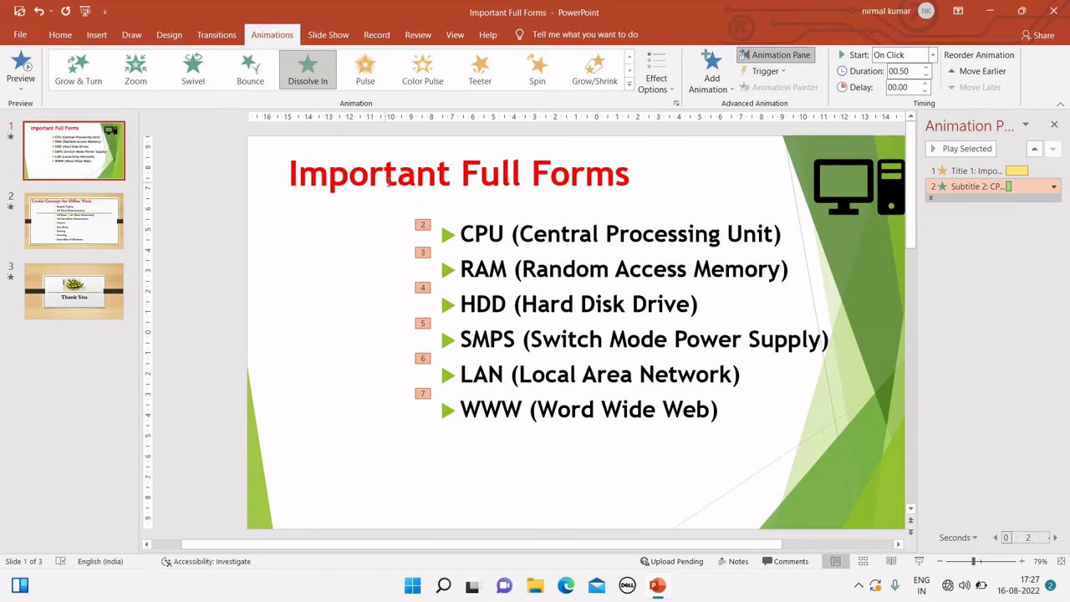
click(384, 180)
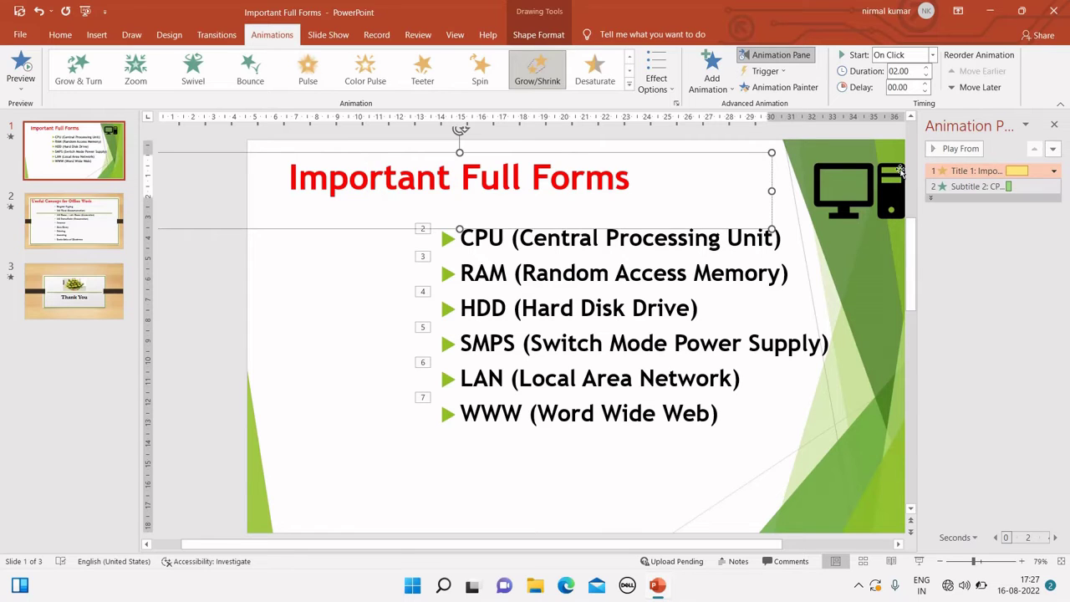
click(958, 148)
click(700, 87)
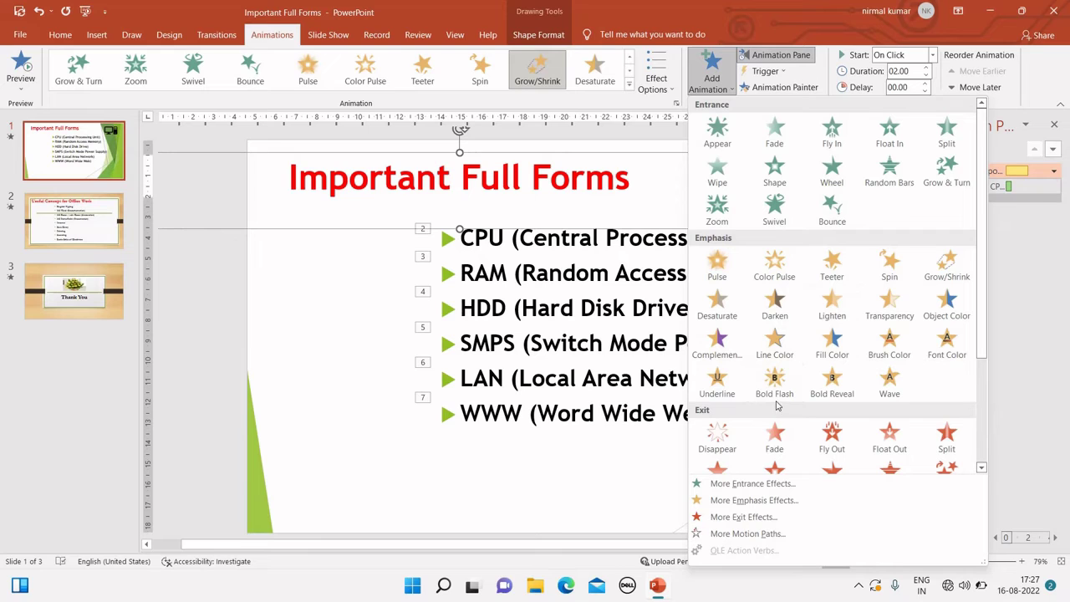
click(718, 435)
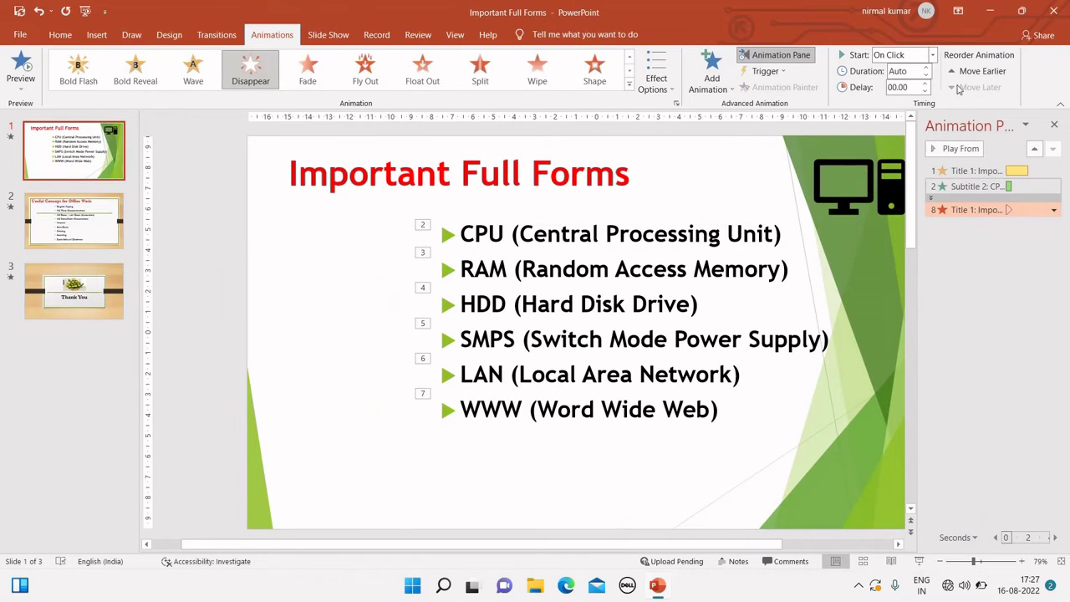
click(960, 148)
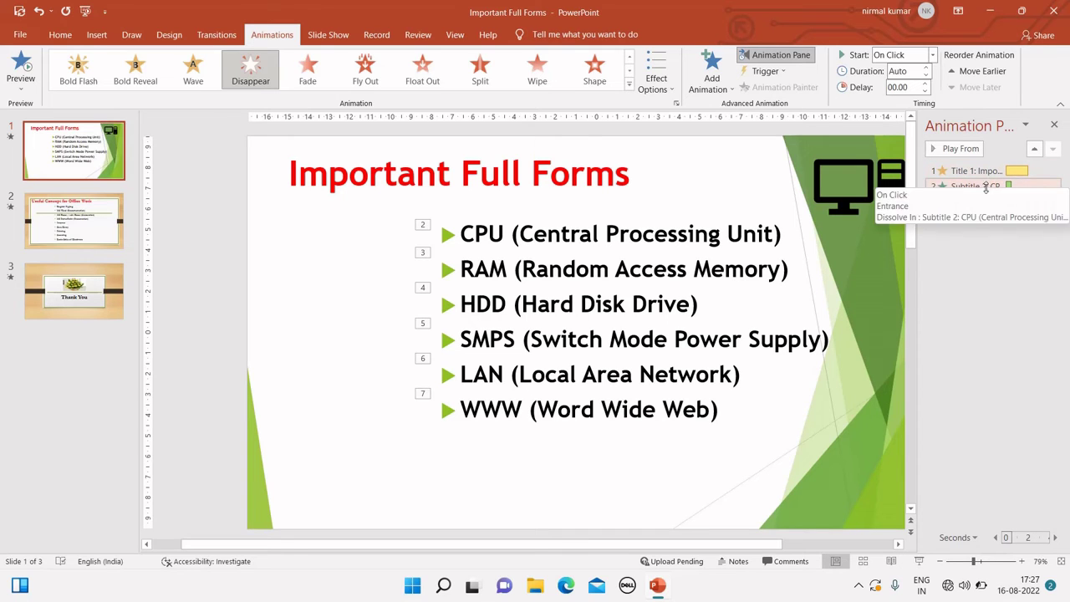
right_click(978, 207)
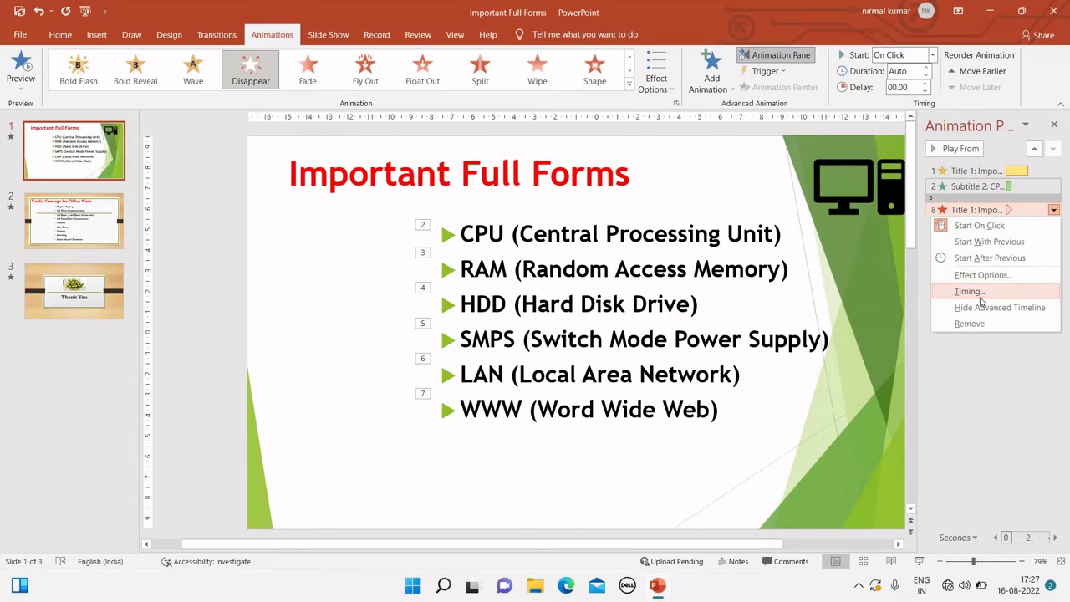
click(969, 323)
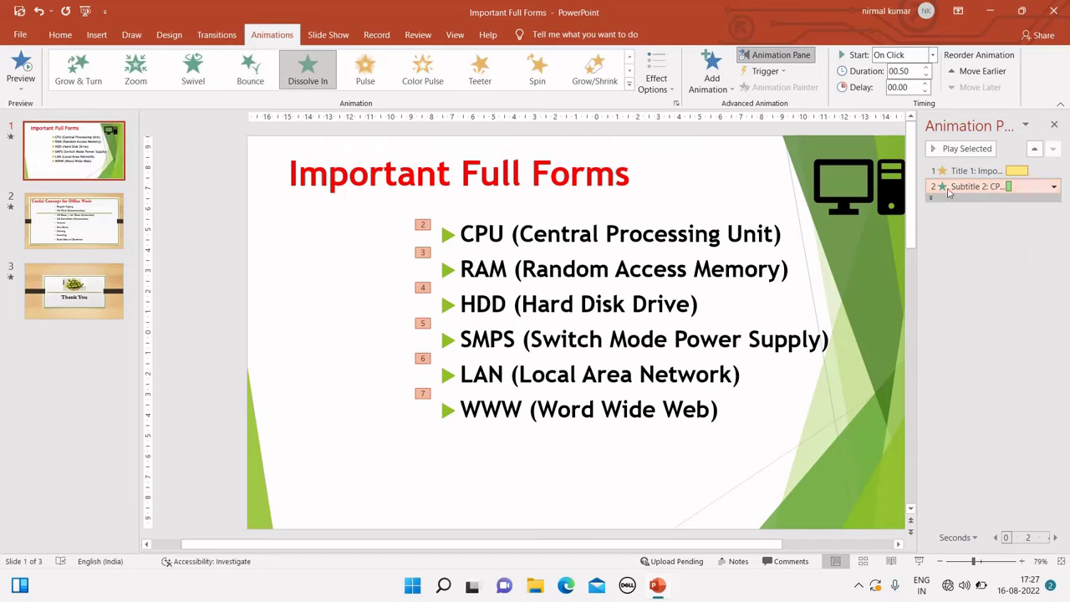
click(1025, 126)
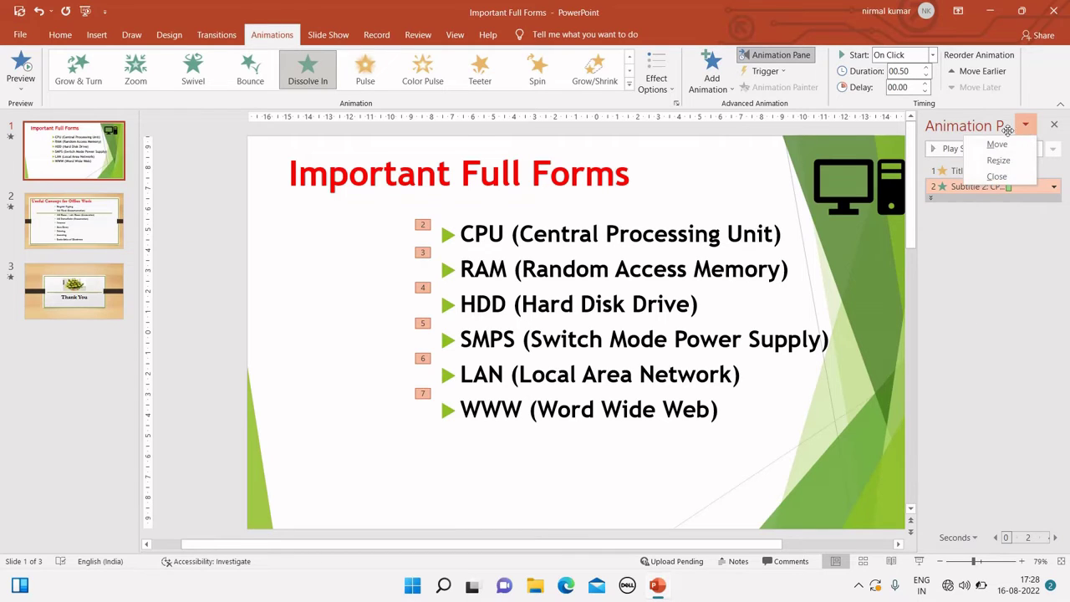
click(963, 127)
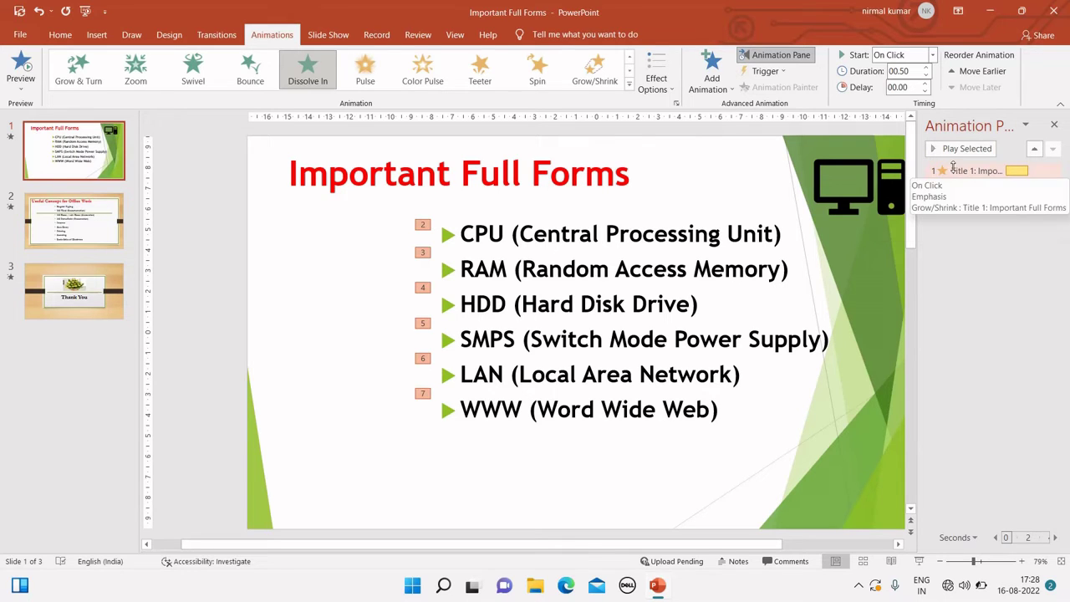
Open the title's Grow/Shrink effect options, keep No Sound, and show the After animation choices.
double_click(969, 171)
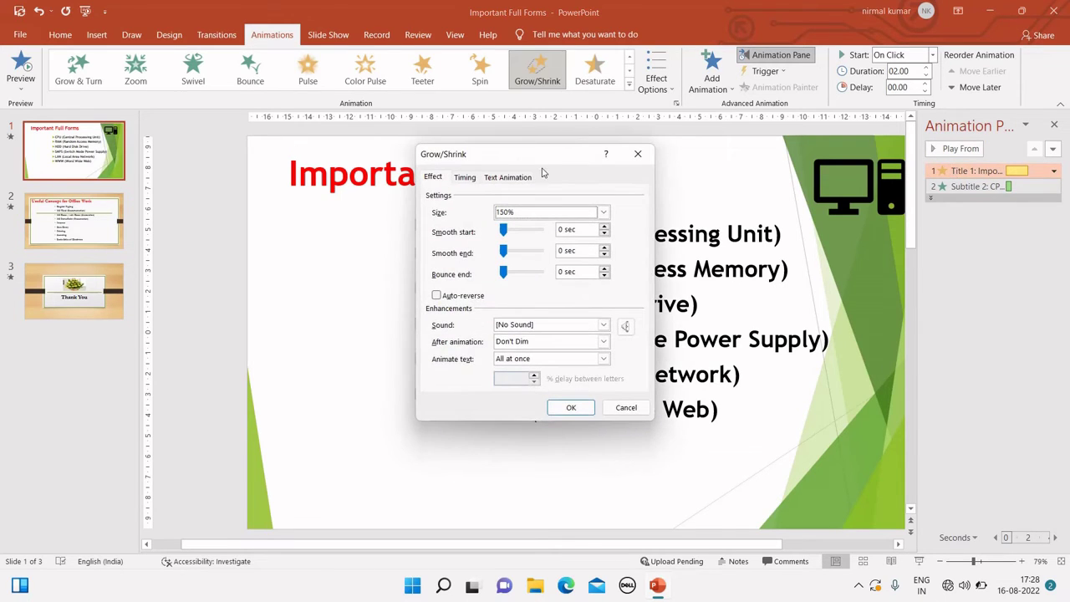
mouse_move(511, 157)
mouse_down()
mouse_move(555, 179)
mouse_move(638, 194)
mouse_move(621, 151)
mouse_up()
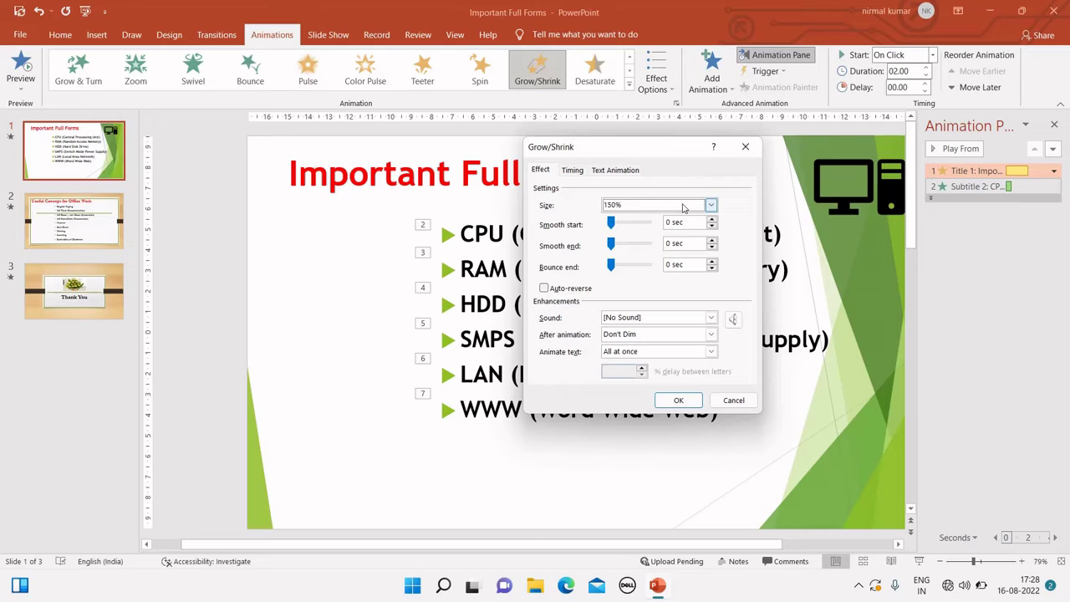
click(688, 317)
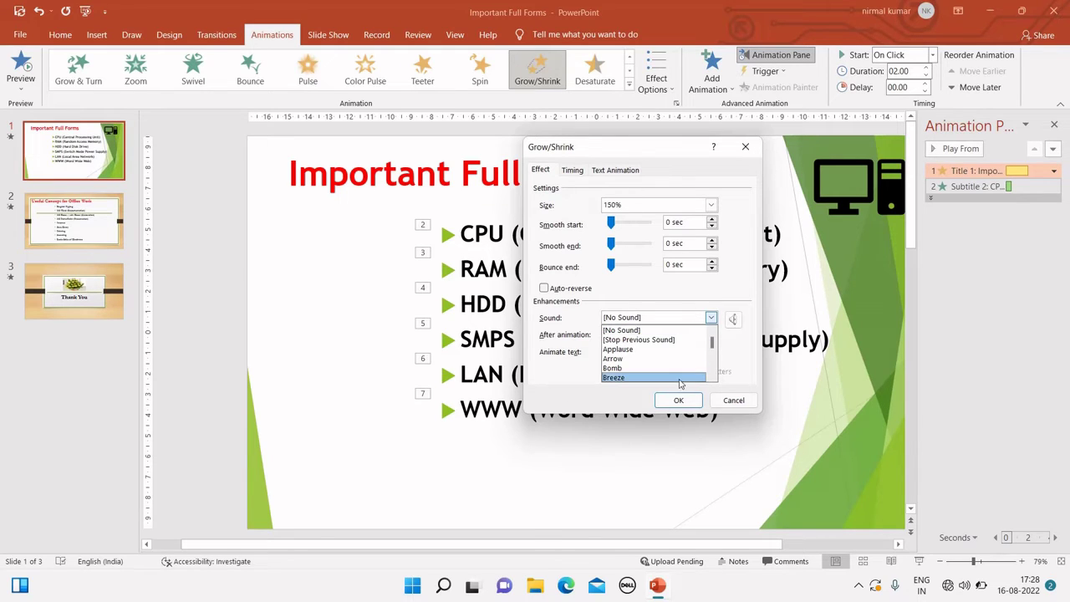
click(637, 316)
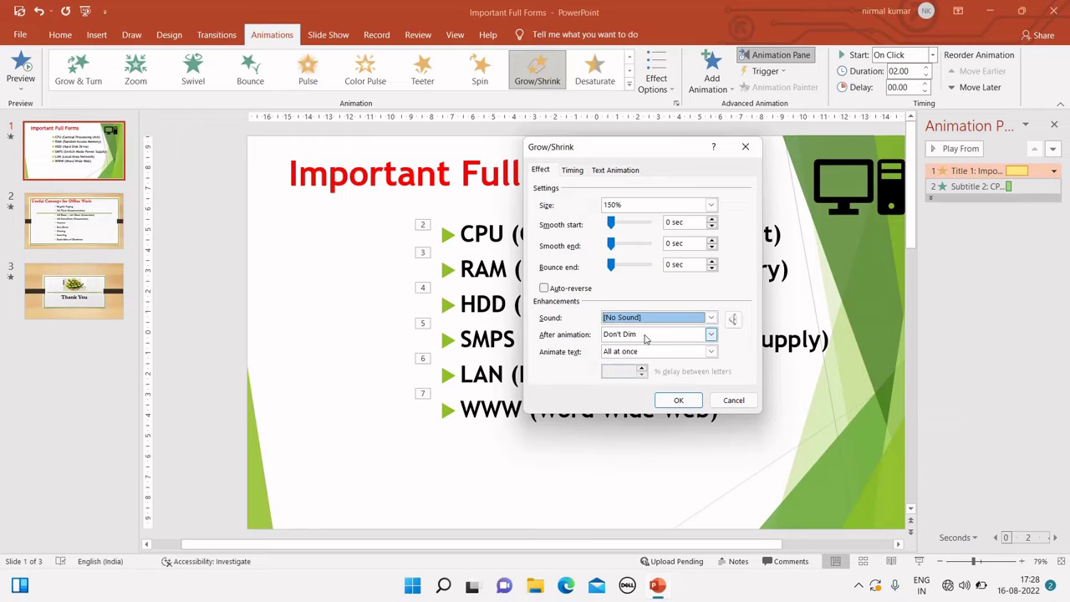
click(644, 336)
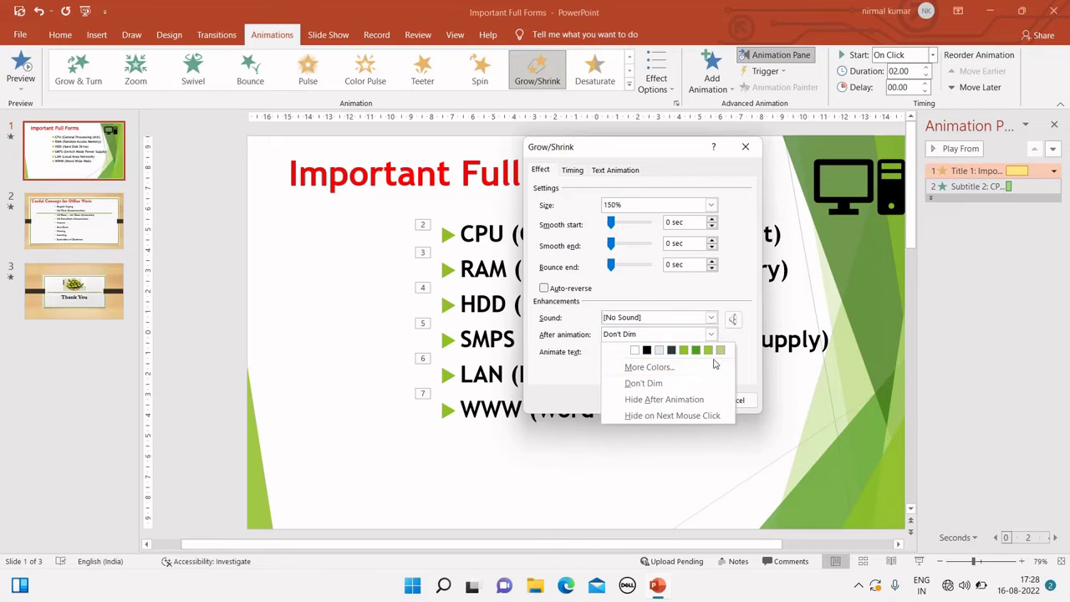
Make the title dim to green after its Grow/Shrink animation.
click(673, 372)
click(622, 278)
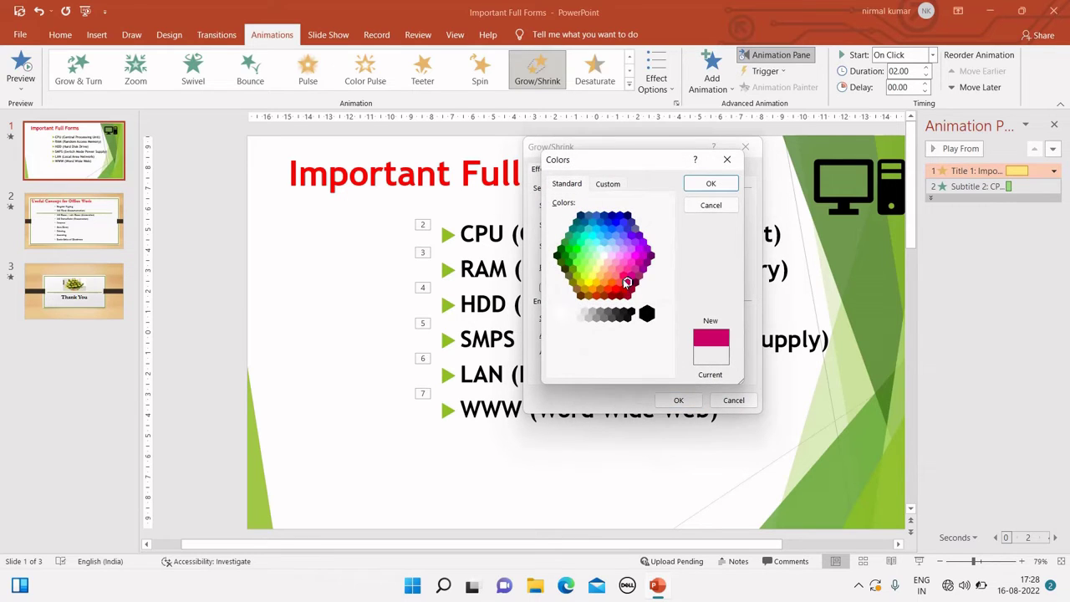
click(616, 290)
click(608, 289)
click(710, 183)
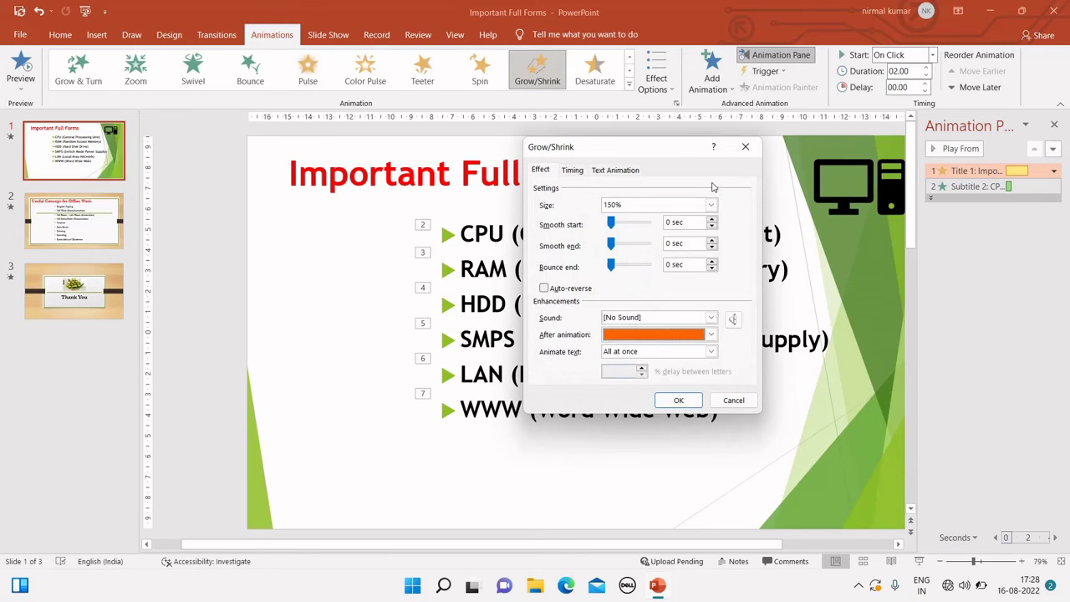
click(660, 338)
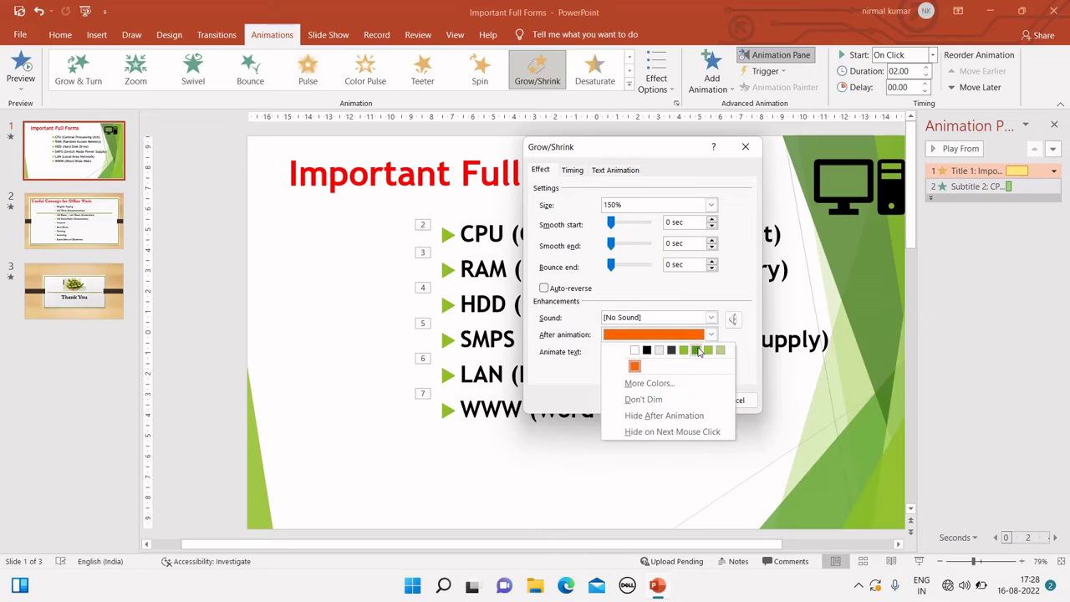
click(696, 350)
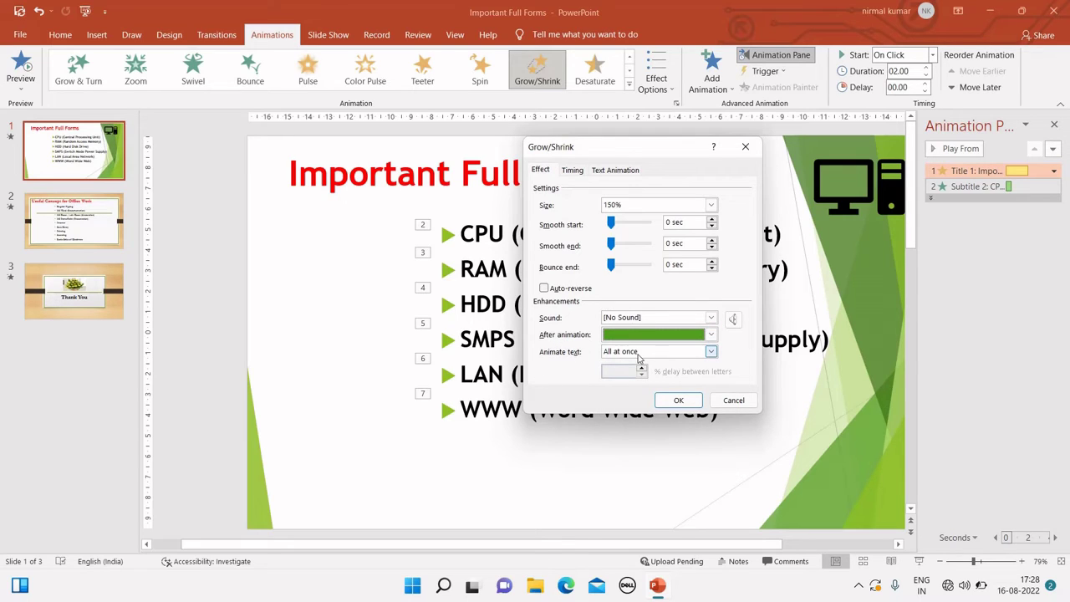
Animate the title text by letter with 10% delay between letters and apply the settings.
drag(595, 147, 732, 279)
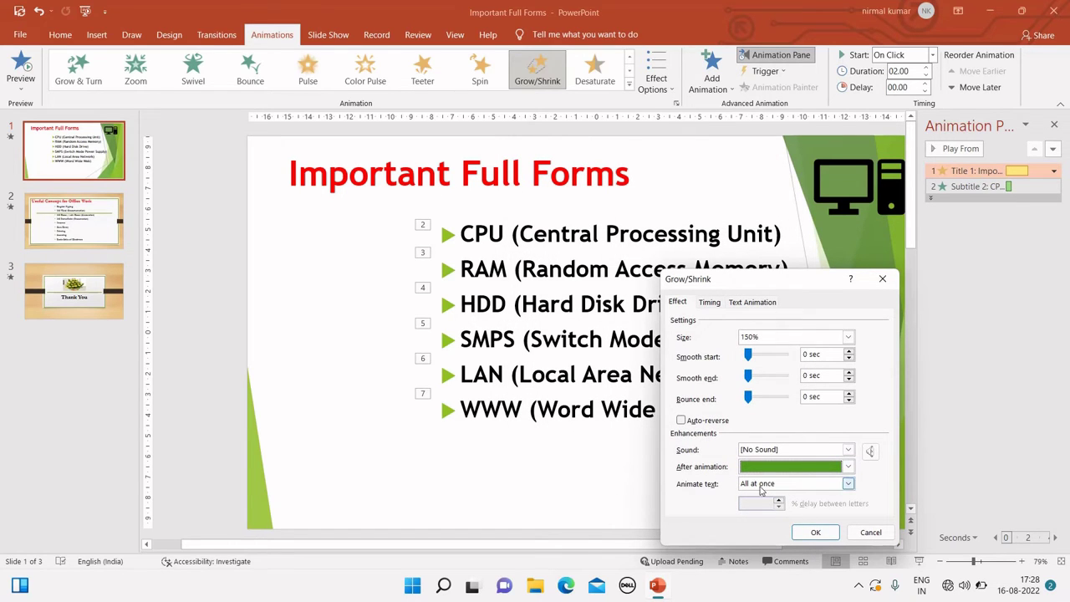
drag(757, 281, 752, 264)
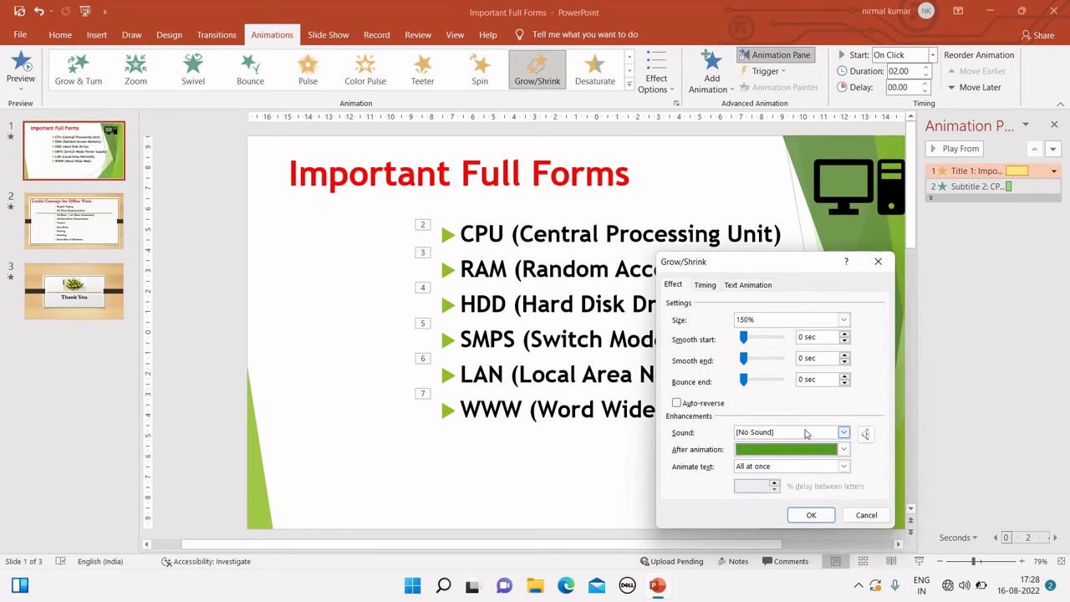
click(805, 468)
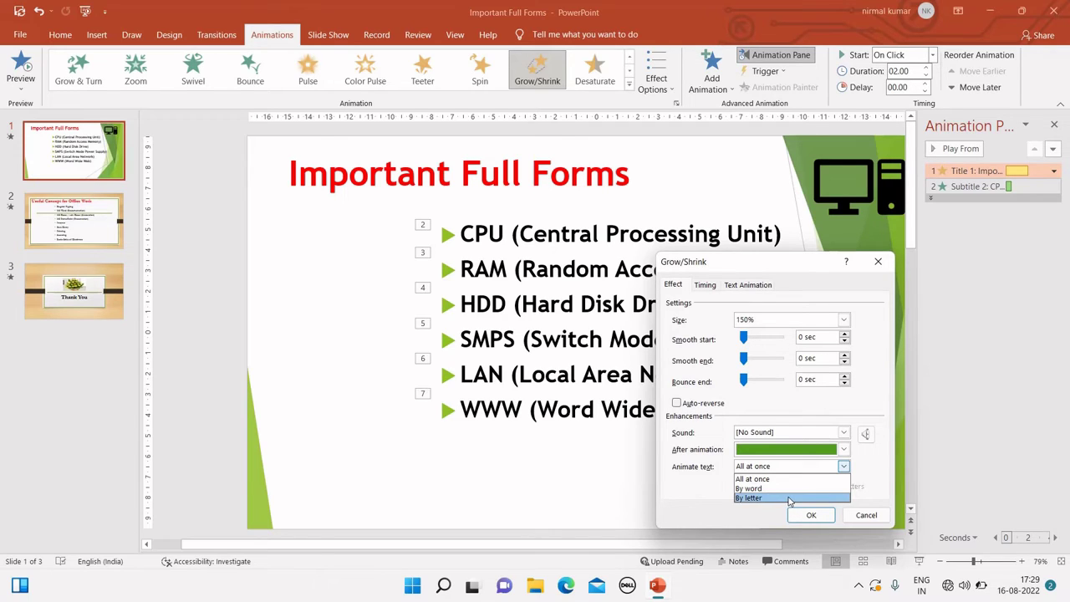
click(789, 499)
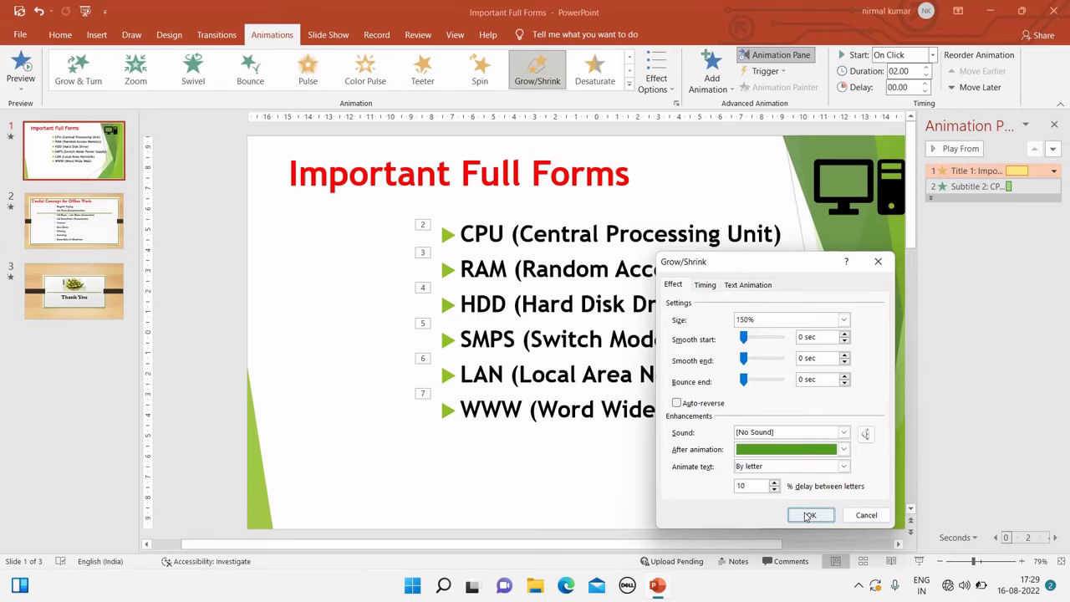
click(808, 514)
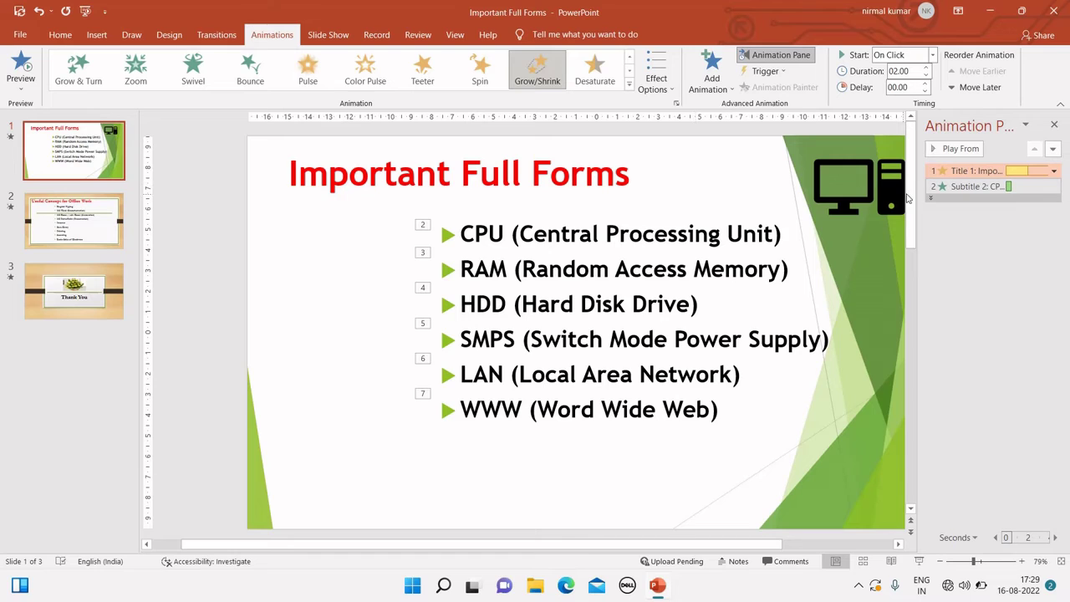
Preview the title's Grow/Shrink animation, then select the bulleted list text box.
click(961, 148)
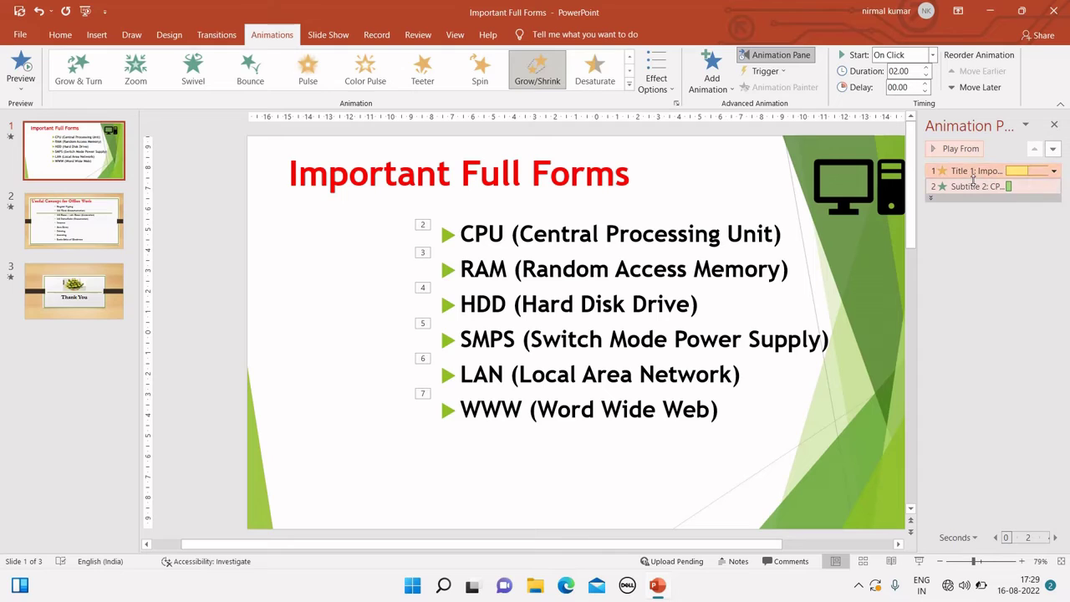
click(504, 216)
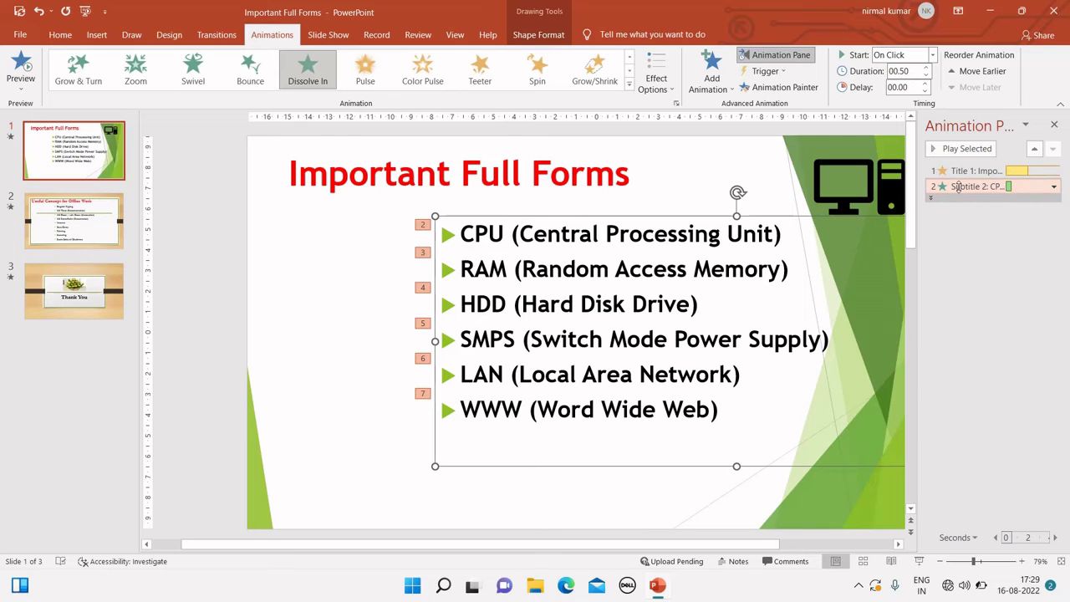
double_click(958, 186)
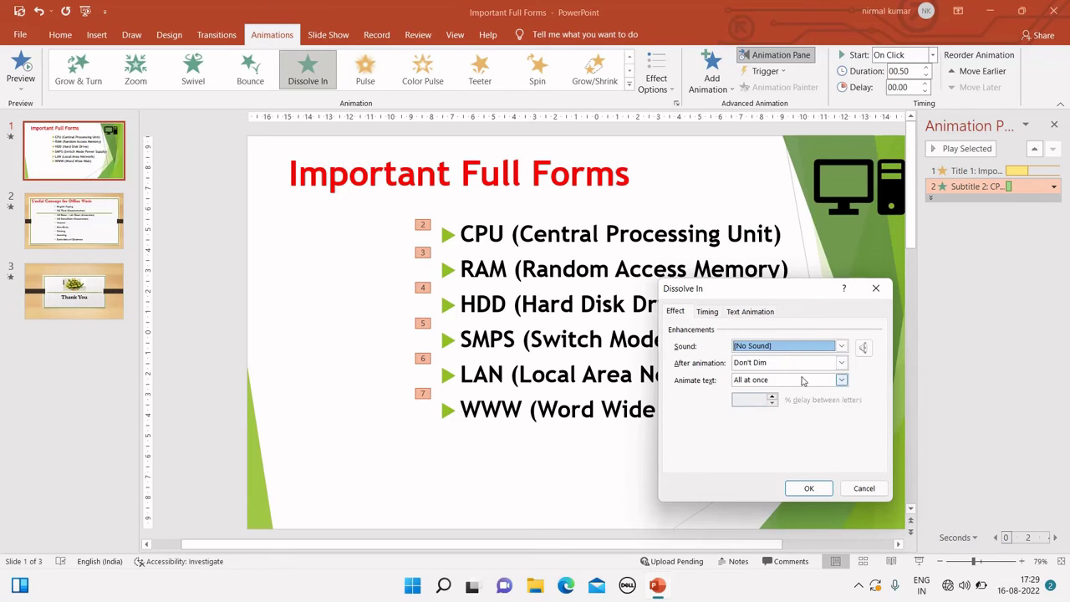
click(840, 380)
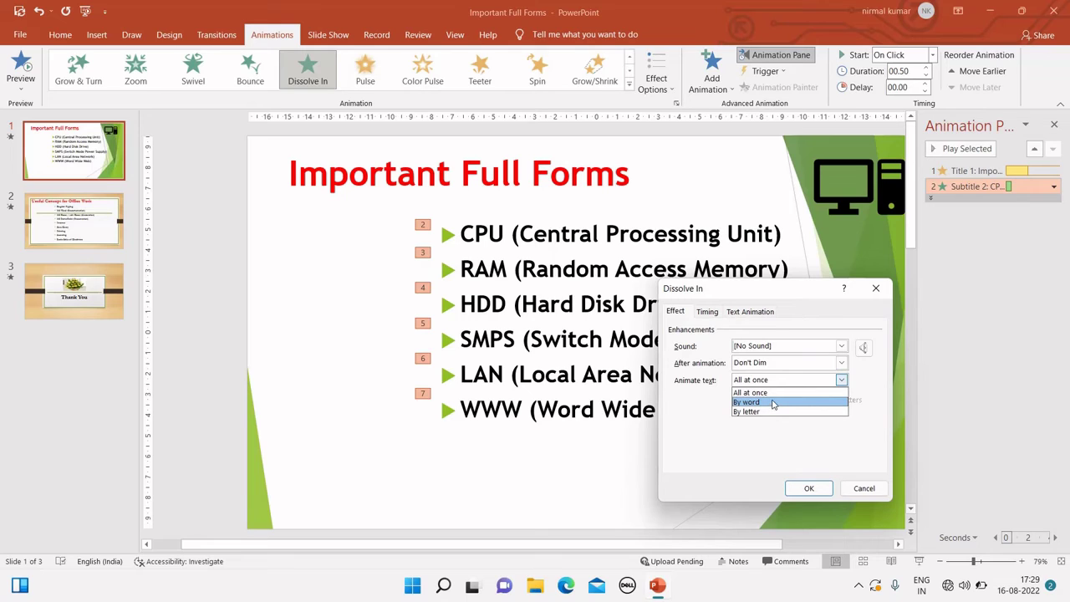
click(772, 393)
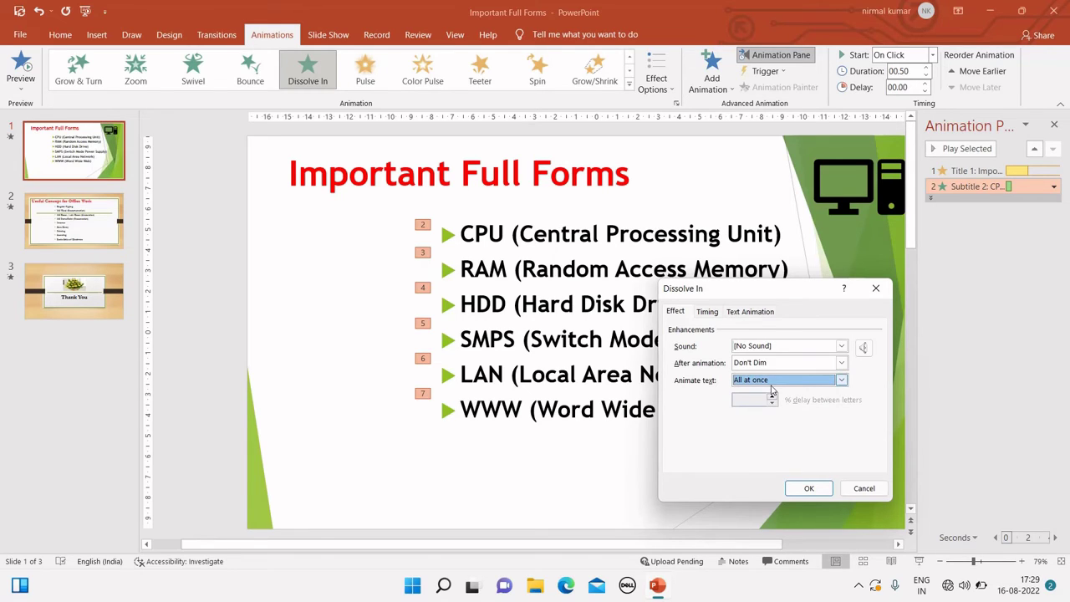
click(808, 487)
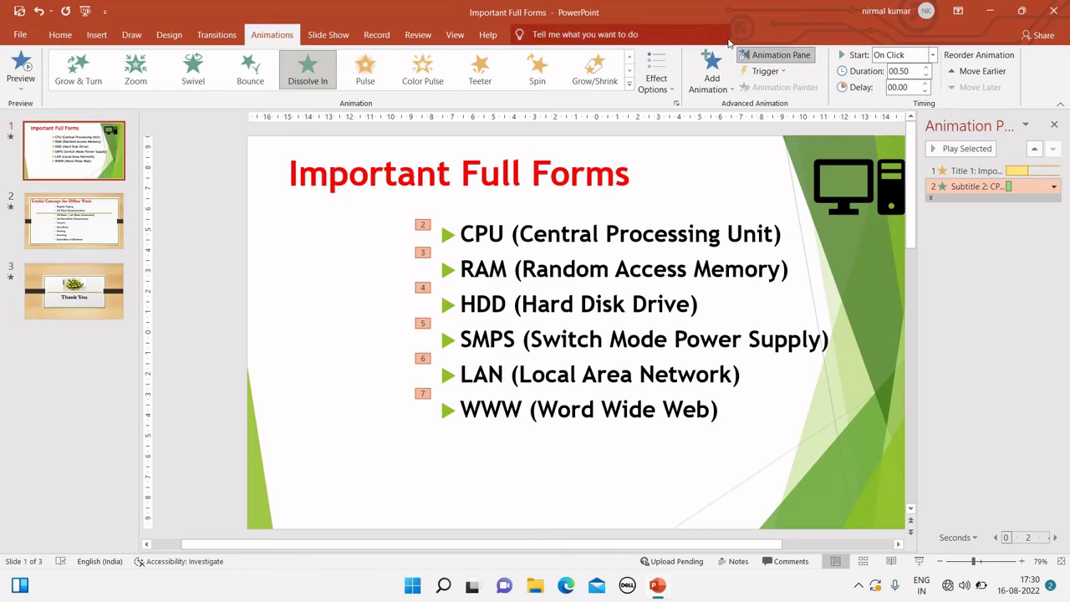
click(671, 90)
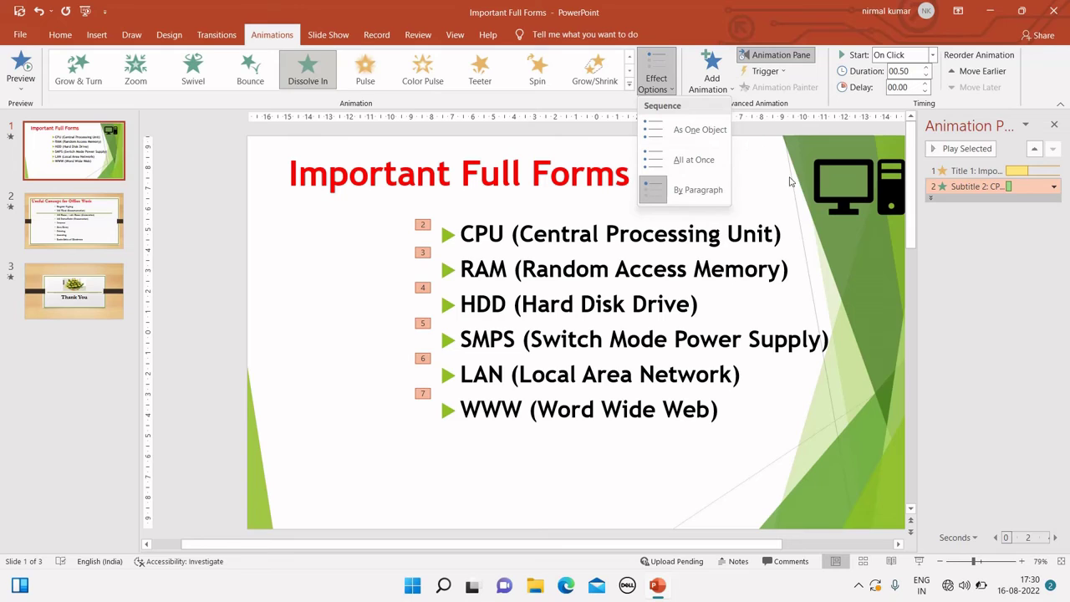
click(856, 261)
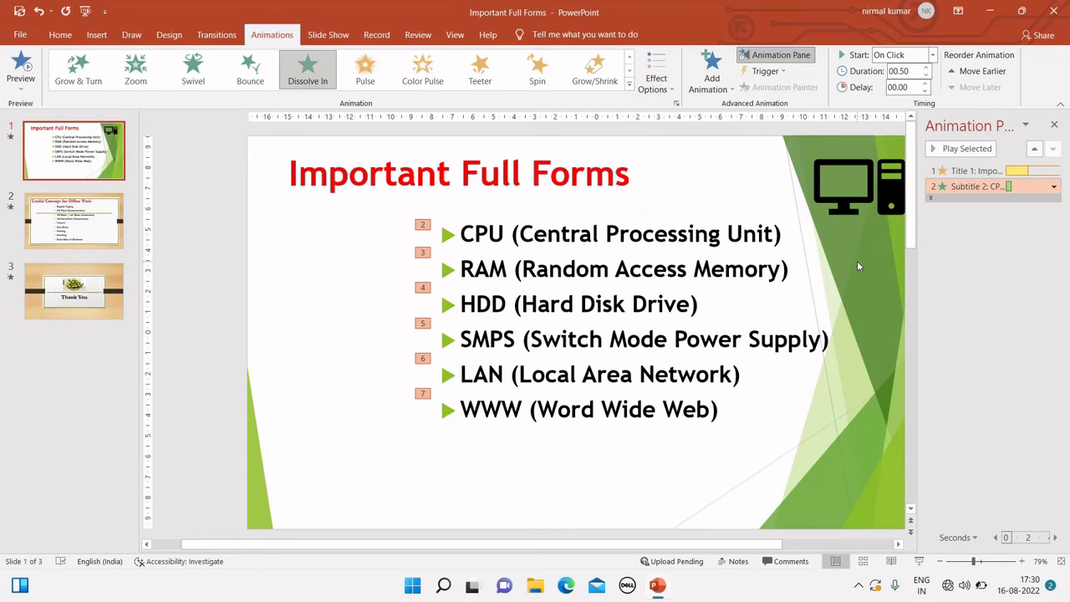
click(629, 84)
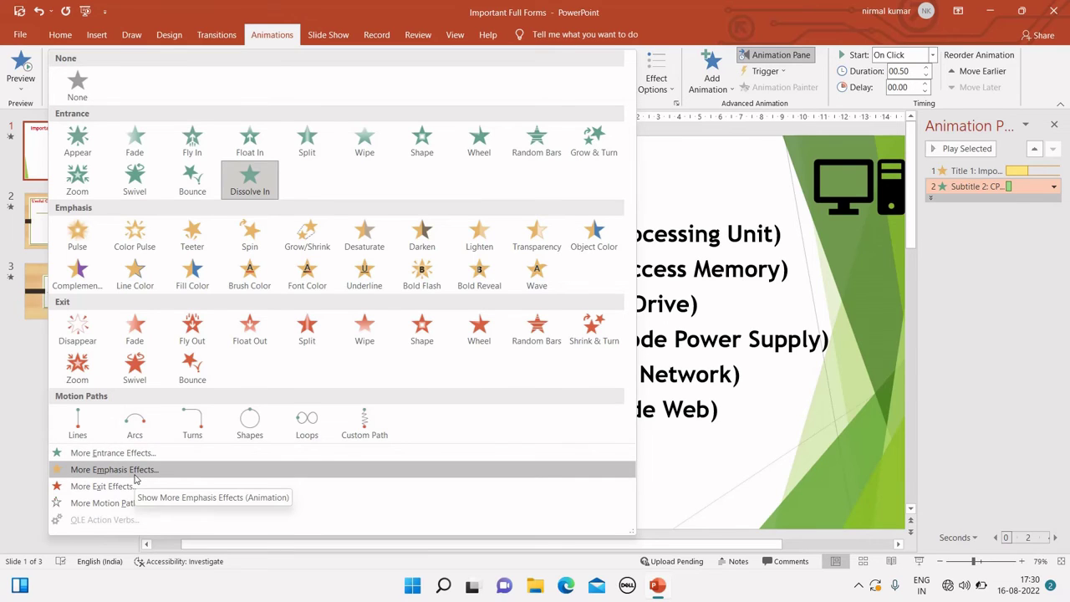
click(719, 320)
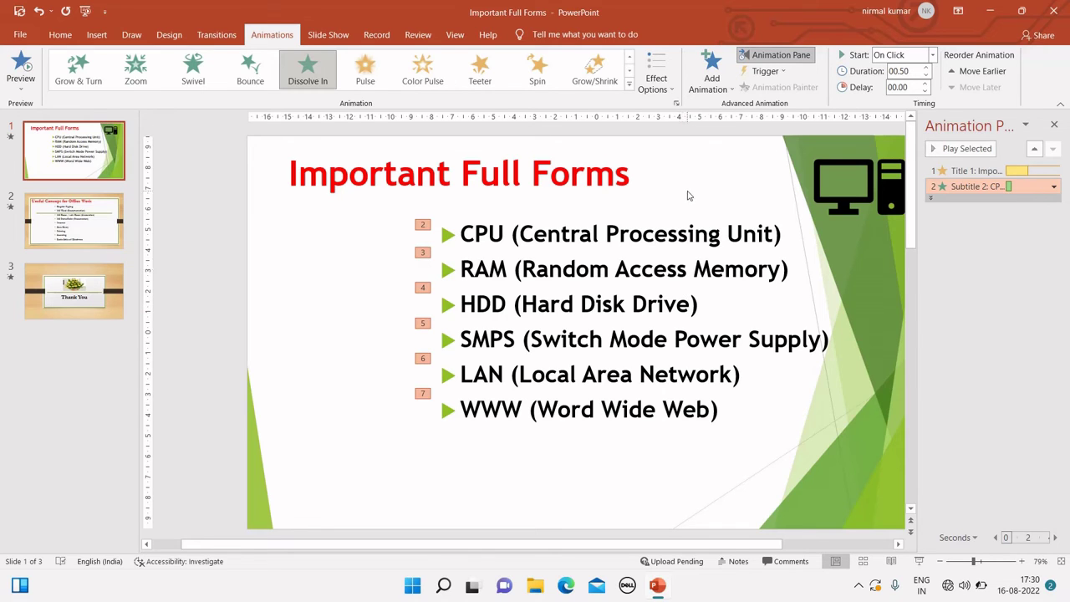
click(726, 89)
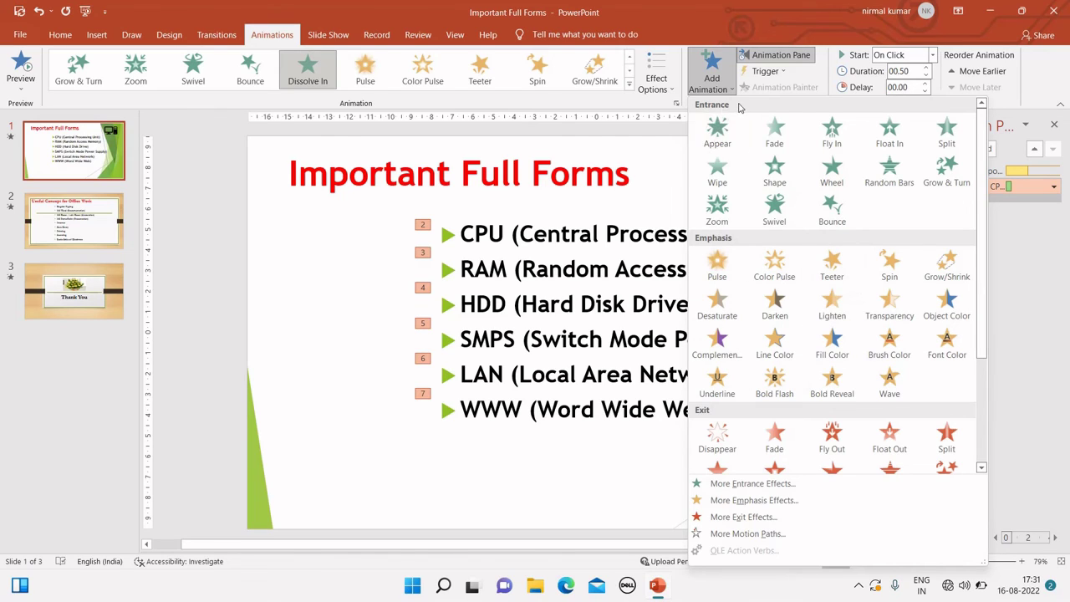
click(259, 307)
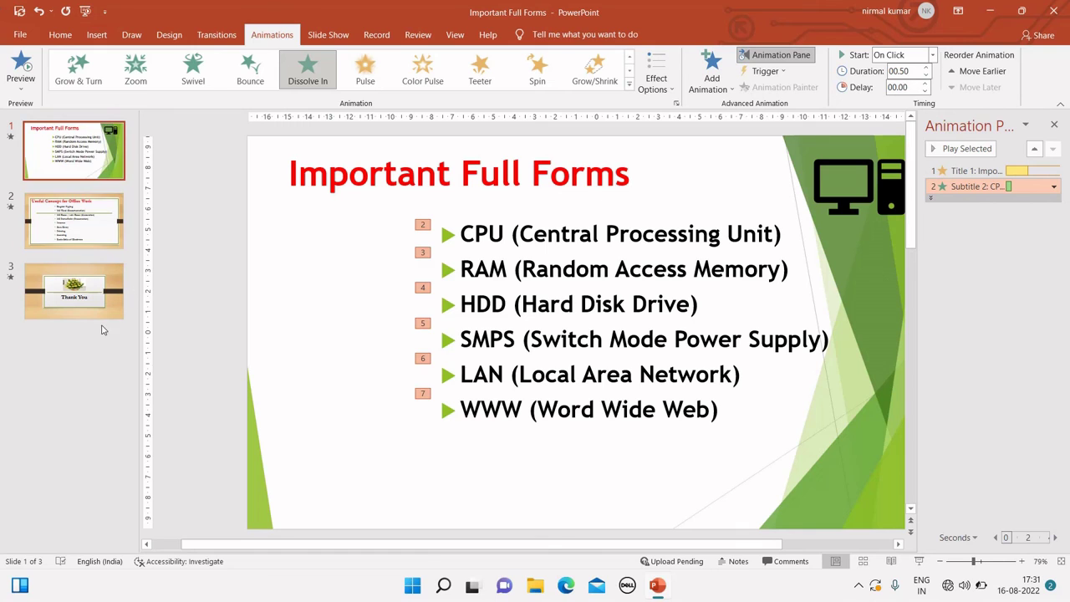
Play the presentation as a slide show through to the Thank You slide's end.
click(918, 561)
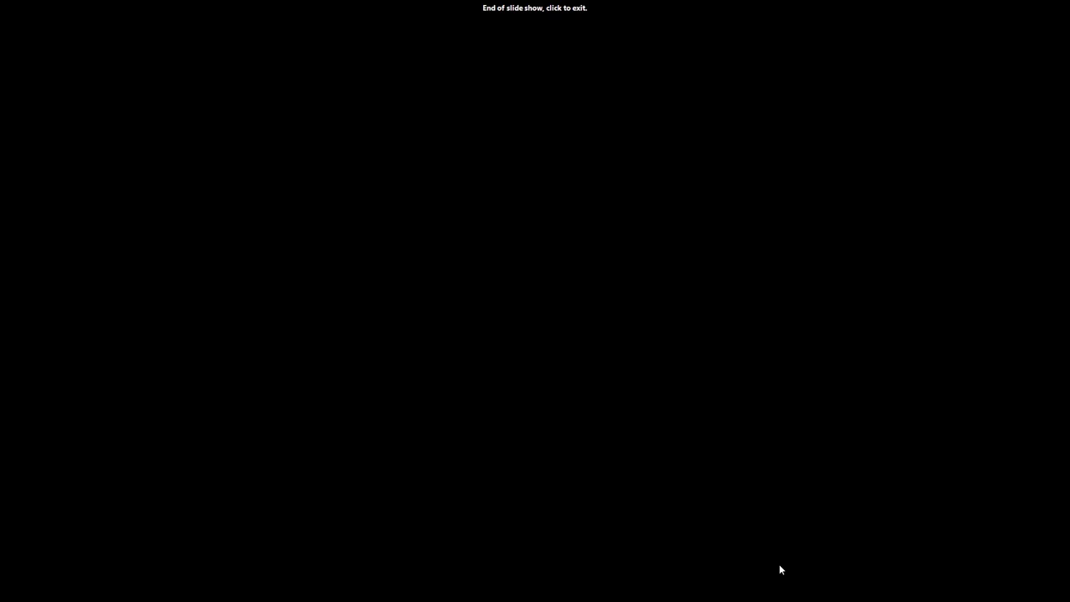
Exit the finished slide show back to editing view on the Thank You slide.
click(772, 242)
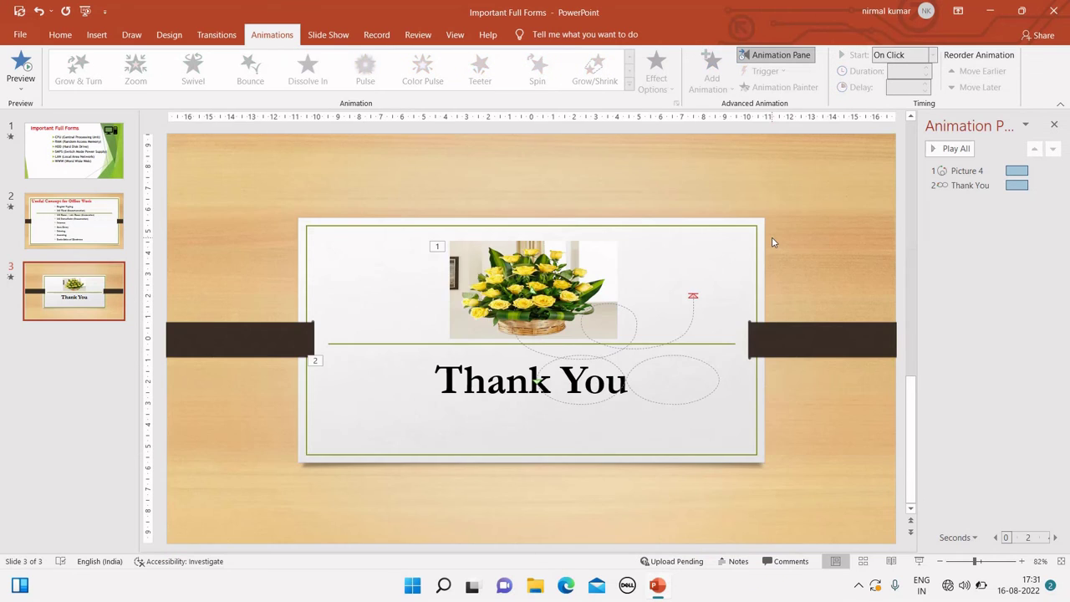